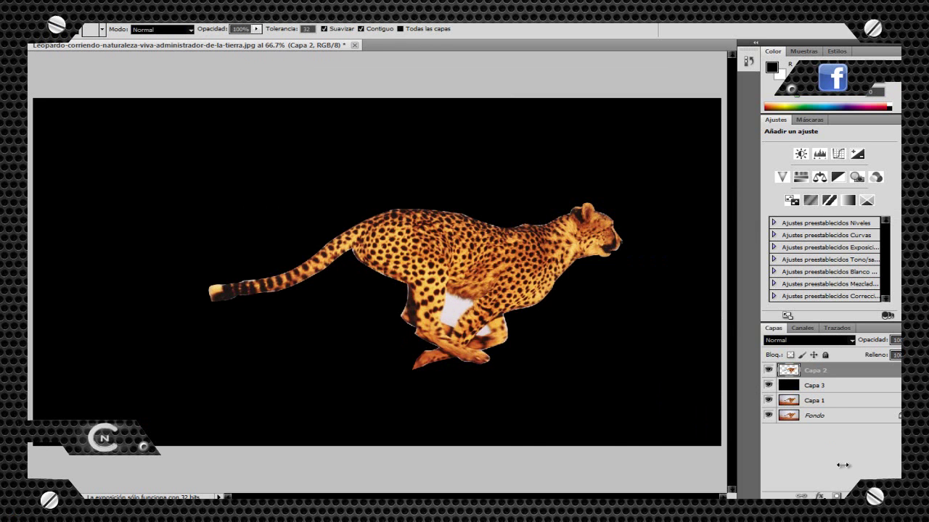
# Outline the two background gaps between the cheetah's legs with the Pen tool and delete them from Capa 2.
pyautogui.press('z')
pyautogui.click(464, 312)
pyautogui.click(464, 312)
pyautogui.press('p')
pyautogui.hotkey('ctrl', '+')
pyautogui.scroll(-3, 446, 348)
pyautogui.click(269, 347)
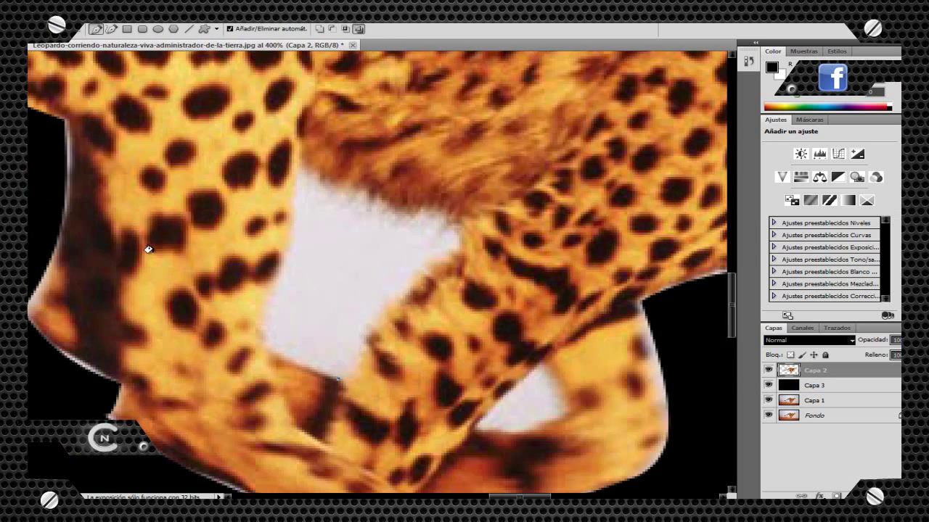
pyautogui.scroll(2, 64, 255)
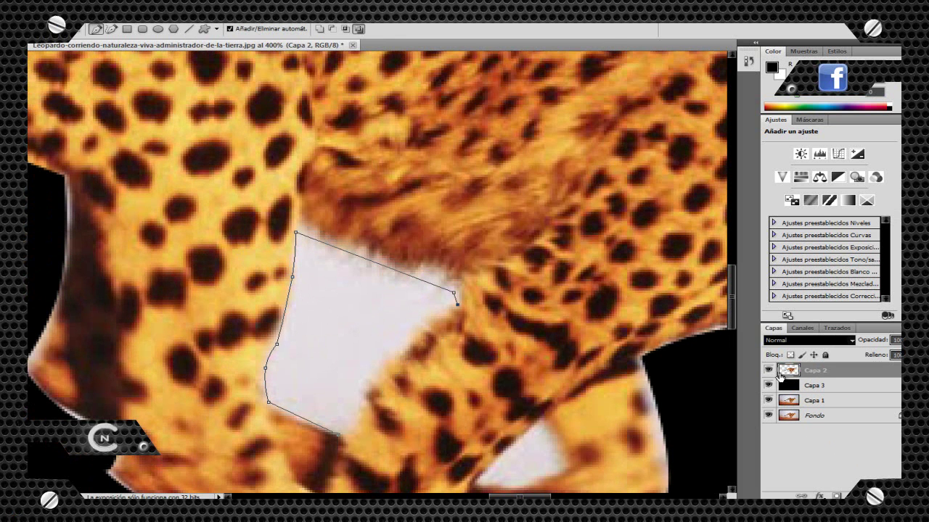
pyautogui.hscroll(5, 377, 275)
pyautogui.scroll(-1, 377, 276)
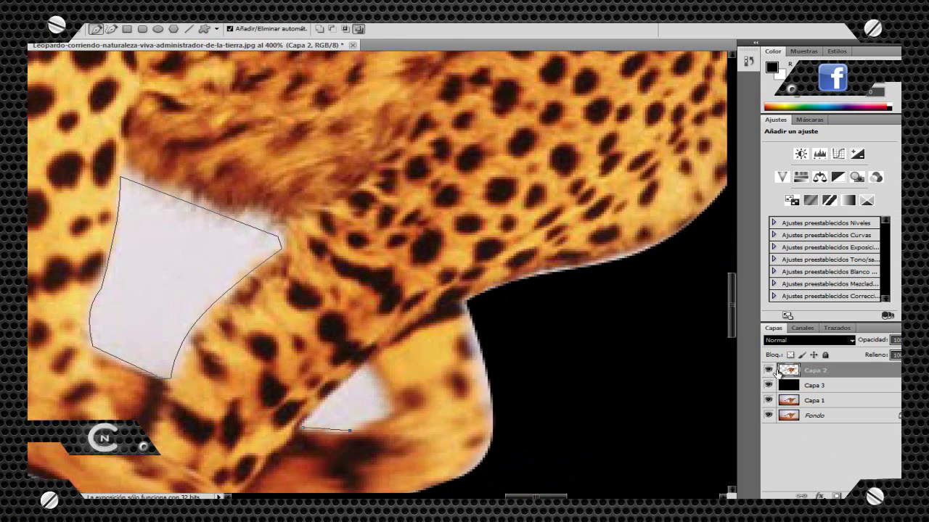
pyautogui.hotkey('ctrl', 'Return')
pyautogui.press('Delete')
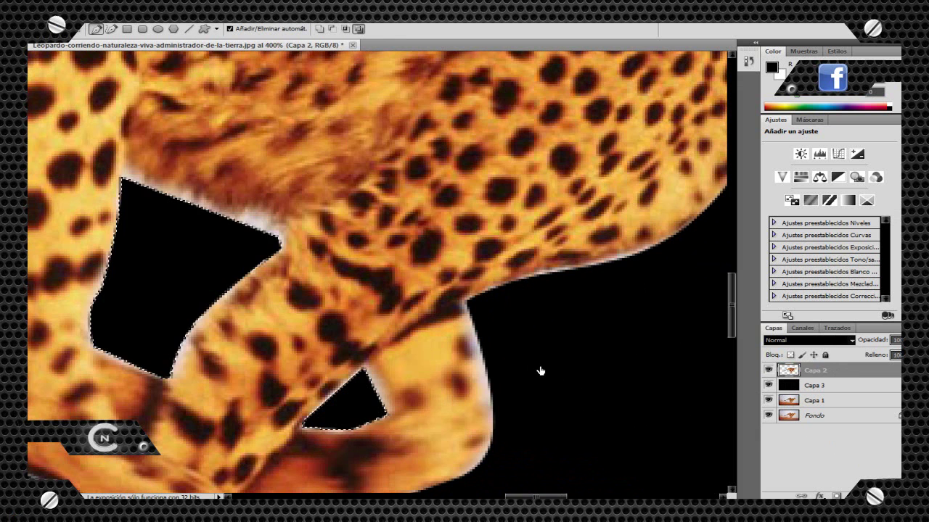
# Duplicate Capa 2, then desaturate and invert the copy.
pyautogui.hotkey('ctrl', '-')
pyautogui.hotkey('ctrl', '-')
pyautogui.hotkey('ctrl', '-')
pyautogui.hotkey('ctrl', '-')
pyautogui.hotkey('ctrl', '-')
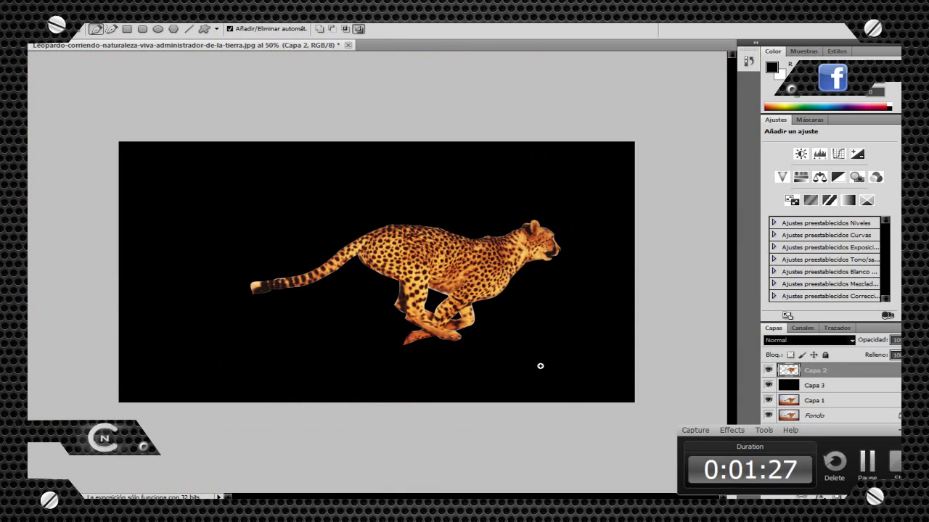
pyautogui.hotkey('ctrl', 'j')
pyautogui.hotkey('ctrl', 'shift', 'u')
pyautogui.hotkey('ctrl', 'i')
# Merge the inverted cheetah copy with the black layer and rotate the result slightly clockwise.
pyautogui.hotkey('alt', '[')
pyautogui.hotkey('alt', 'shift', ']')
pyautogui.hotkey('ctrl', 'e')
pyautogui.hotkey('ctrl', 't')
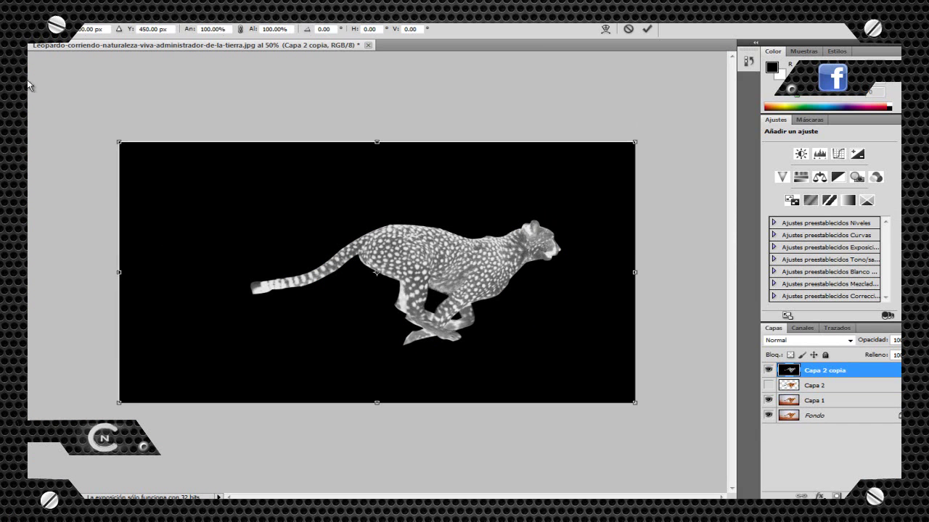
pyautogui.moveTo(379, 367); pyautogui.dragTo(386, 375)
pyautogui.press('Return')
# Apply the Wind filter to the merged black layer with the Viento method, from the right (Desde la derecha).
pyautogui.hotkey('alt', 't')
pyautogui.press('Down')
pyautogui.press('Down')
pyautogui.press('Down')
pyautogui.press('Down')
pyautogui.press('Down')
pyautogui.press('Down')
pyautogui.press('Down')
pyautogui.press('Down')
pyautogui.press('Down')
pyautogui.press('Down')
pyautogui.press('Down')
pyautogui.press('Down')
pyautogui.press('Down')
pyautogui.press('Down')
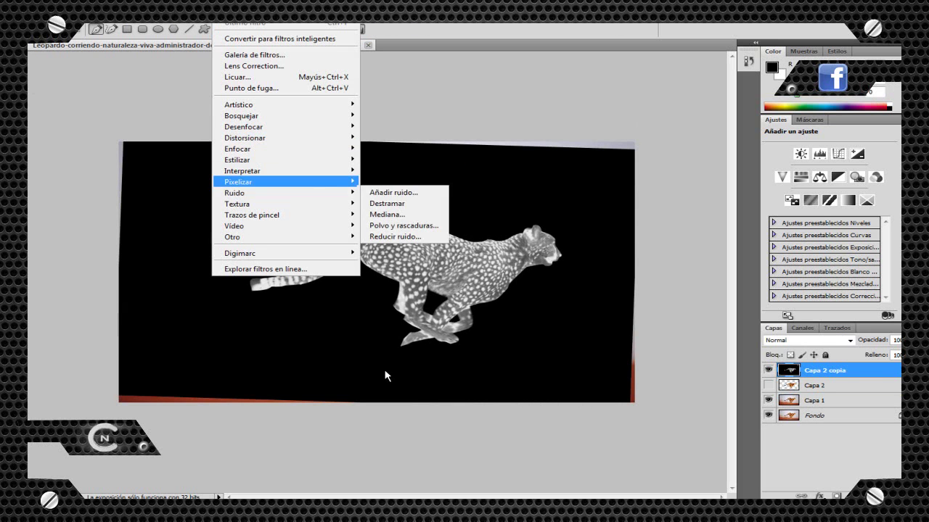
pyautogui.press('Left')
pyautogui.press('Up')
pyautogui.press('Up')
pyautogui.press('Up')
pyautogui.press('Up')
pyautogui.press('Up')
pyautogui.press('Up')
pyautogui.press('Up')
pyautogui.press('Down')
pyautogui.press('Down')
pyautogui.press('Down')
pyautogui.press('Down')
pyautogui.press('Down')
pyautogui.press('Down')
pyautogui.press('Down')
pyautogui.press('Down')
pyautogui.press('Down')
pyautogui.press('Up')
pyautogui.press('Up')
pyautogui.press('Up')
pyautogui.press('Up')
pyautogui.press('Up')
pyautogui.press('Right')
pyautogui.press('Up')
pyautogui.press('Return')
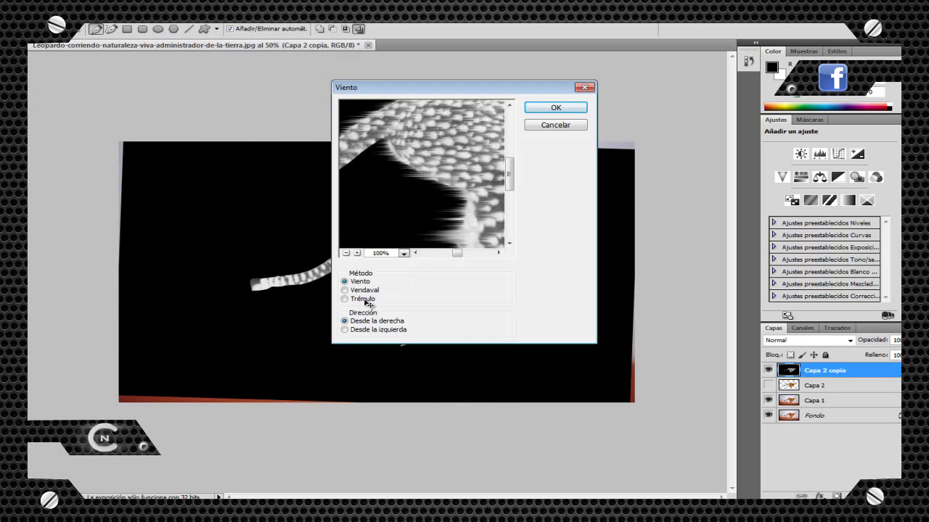
pyautogui.press('Return')
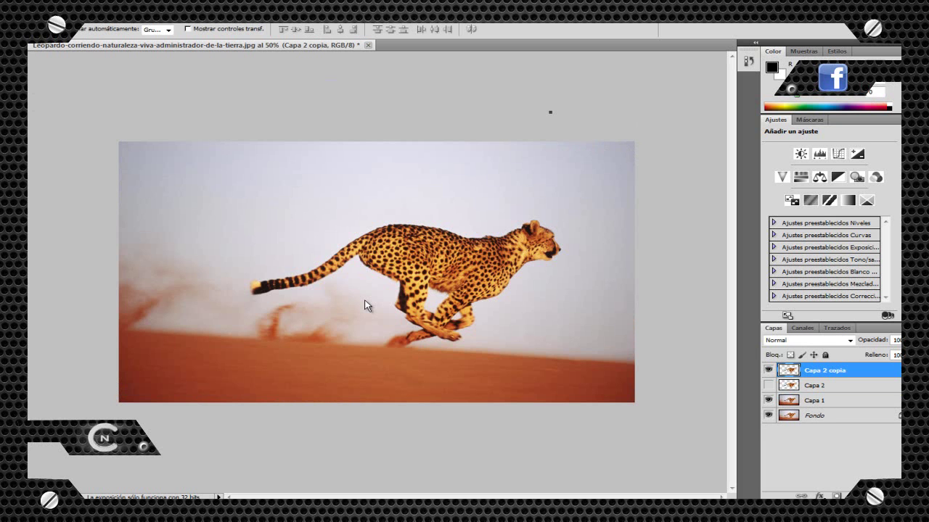
# Apply the Wind filter (Viento) to the cut-out cheetah on Capa 2 copia.
pyautogui.hotkey('alt', 't')
pyautogui.press('Down')
pyautogui.press('Down')
pyautogui.press('Down')
pyautogui.press('Down')
pyautogui.press('Down')
pyautogui.press('Down')
pyautogui.press('Down')
pyautogui.press('Down')
pyautogui.press('Down')
pyautogui.press('Down')
pyautogui.press('Down')
pyautogui.press('Right')
pyautogui.press('Up')
pyautogui.press('Return')
pyautogui.press('Return')
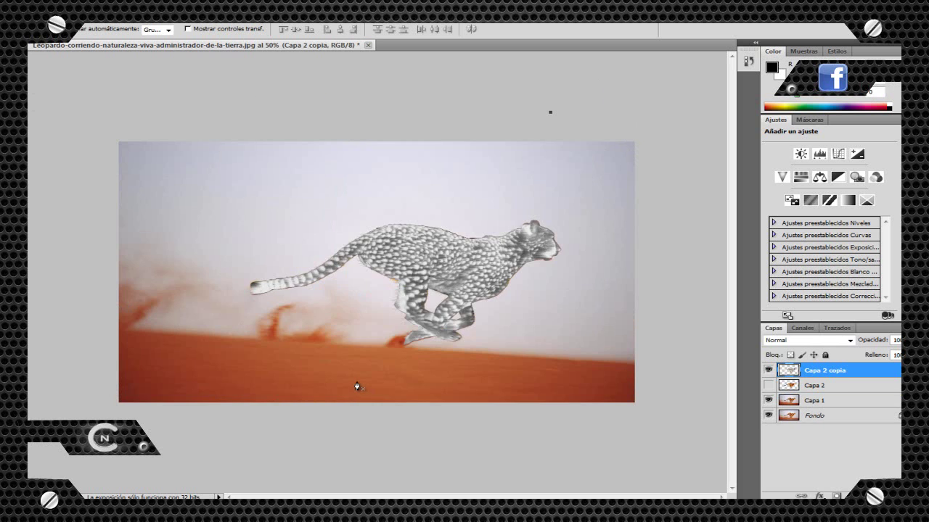
# Duplicate the wind-filtered cheetah layer twice and tint the topmost copy yellow-orange with Hue/Saturation.
pyautogui.hotkey('ctrl', 'j')
pyautogui.hotkey('ctrl', 'j')
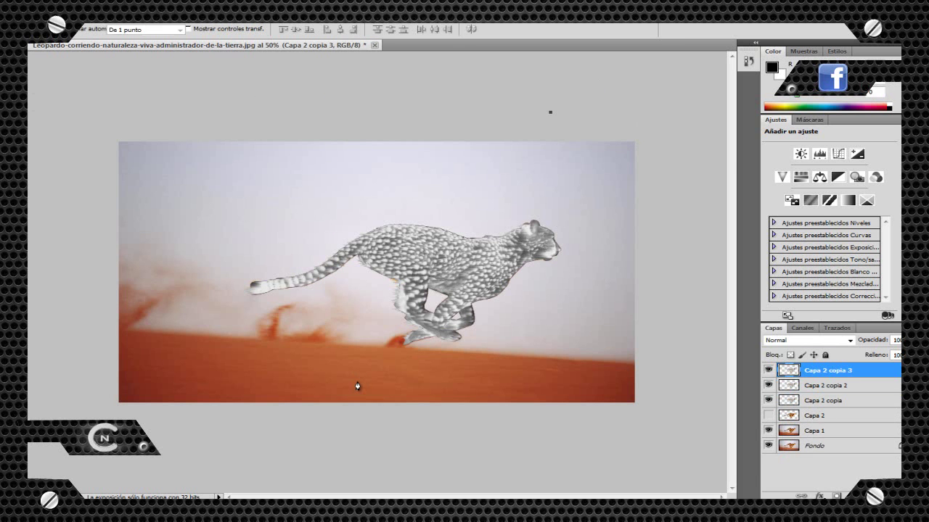
pyautogui.hotkey('ctrl', 'u')
pyautogui.hotkey('shift', 'Up')
pyautogui.hotkey('shift', 'Up')
pyautogui.hotkey('shift', 'Up')
pyautogui.hotkey('shift', 'Up')
pyautogui.press('Escape')
# Hide the topmost copy and tint Capa 2 copia 2 red with Hue/Saturation.
pyautogui.hotkey('alt', '[')
pyautogui.hotkey('ctrl', 'u')
pyautogui.hotkey('shift', 'Up')
pyautogui.hotkey('shift', 'Up')
pyautogui.hotkey('shift', 'Up')
pyautogui.hotkey('shift', 'Up')
pyautogui.press('Escape')
pyautogui.hotkey('ctrl', 'u')
pyautogui.hotkey('shift', 'Up')
pyautogui.hotkey('shift', 'Up')
pyautogui.hotkey('shift', 'Up')
pyautogui.hotkey('shift', 'Up')
pyautogui.press('Tab')
pyautogui.press('Down')
pyautogui.press('Down')
pyautogui.press('Down')
pyautogui.press('Down')
pyautogui.press('Down')
pyautogui.press('Down')
pyautogui.press('Return')
pyautogui.press('v')
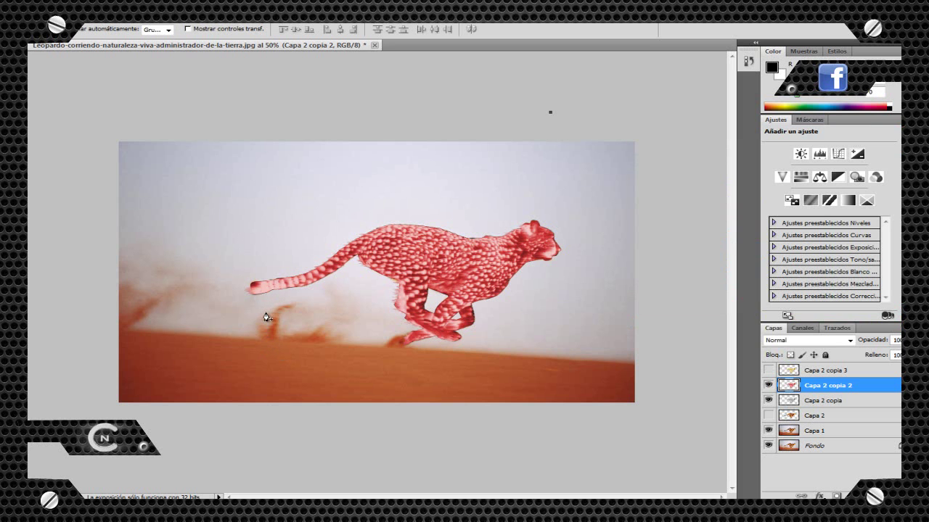
# Show Capa 2 copia 3 again and set its blend mode to Superponer.
pyautogui.hotkey('alt', ']')
pyautogui.hotkey('ctrl', ',')
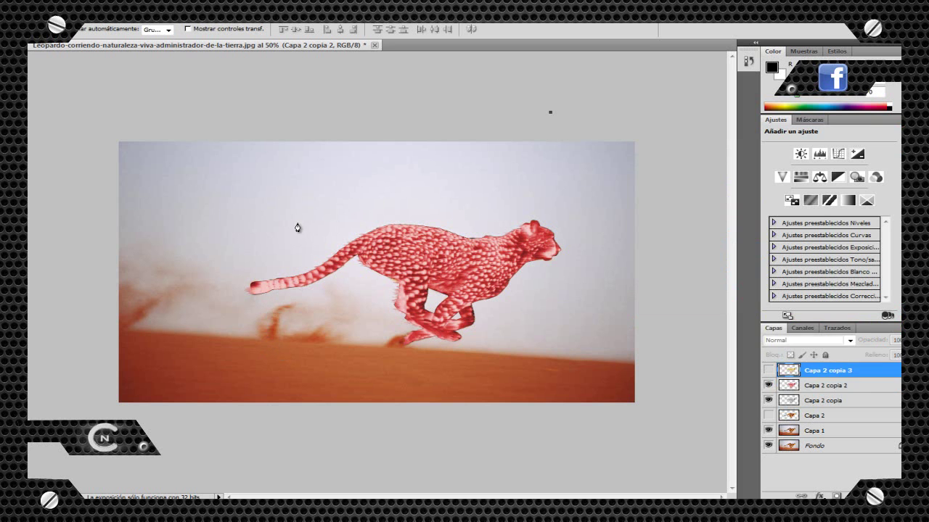
pyautogui.hotkey('shift', '+')
pyautogui.hotkey('shift', '+')
pyautogui.hotkey('shift', '+')
pyautogui.hotkey('shift', '+')
pyautogui.hotkey('shift', '+')
pyautogui.hotkey('shift', '+')
pyautogui.hotkey('shift', '+')
pyautogui.hotkey('shift', '+')
pyautogui.hotkey('shift', '+')
pyautogui.hotkey('shift', '+')
pyautogui.hotkey('shift', '+')
pyautogui.hotkey('shift', '+')
pyautogui.hotkey('alt', '[')
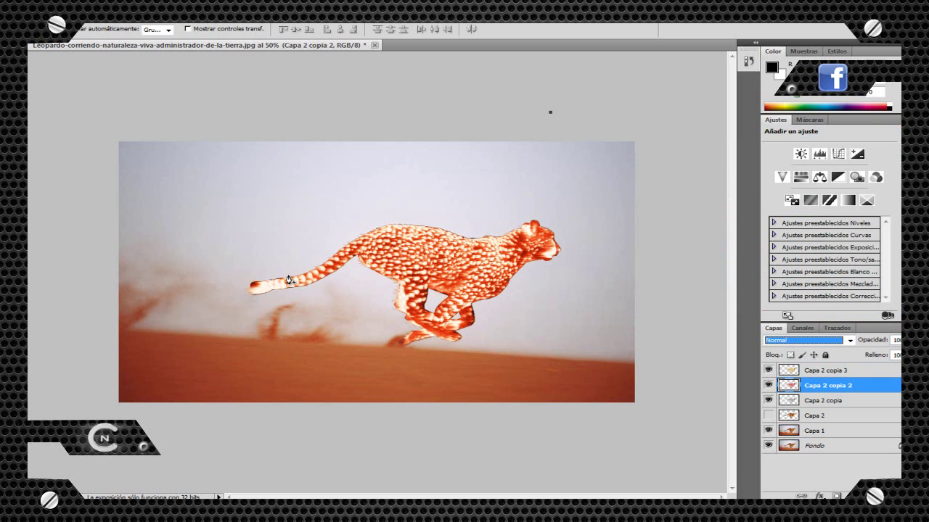
pyautogui.hotkey('ctrl', 'u')
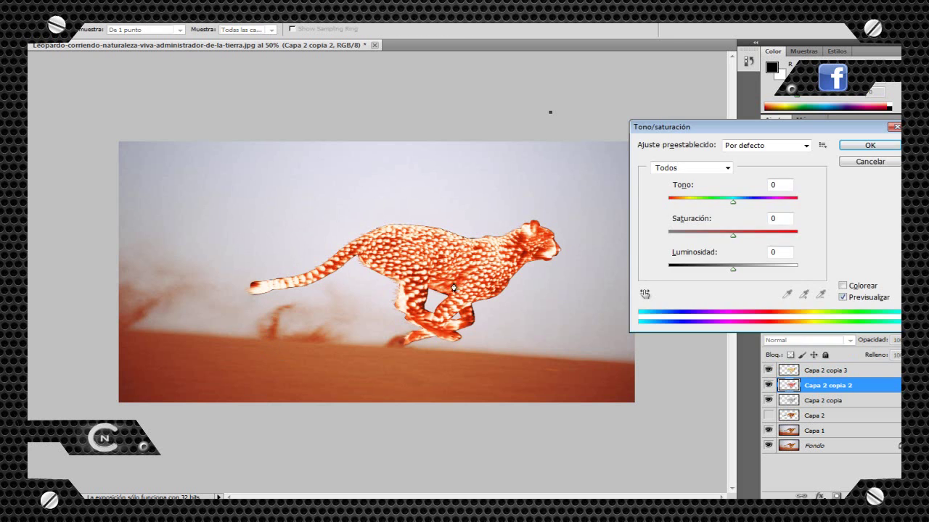
pyautogui.press('Escape')
# Group the three filtered cheetah copies above Capa 2.
pyautogui.hotkey('shift', 'alt', ']')
pyautogui.hotkey('shift', 'alt', '[')
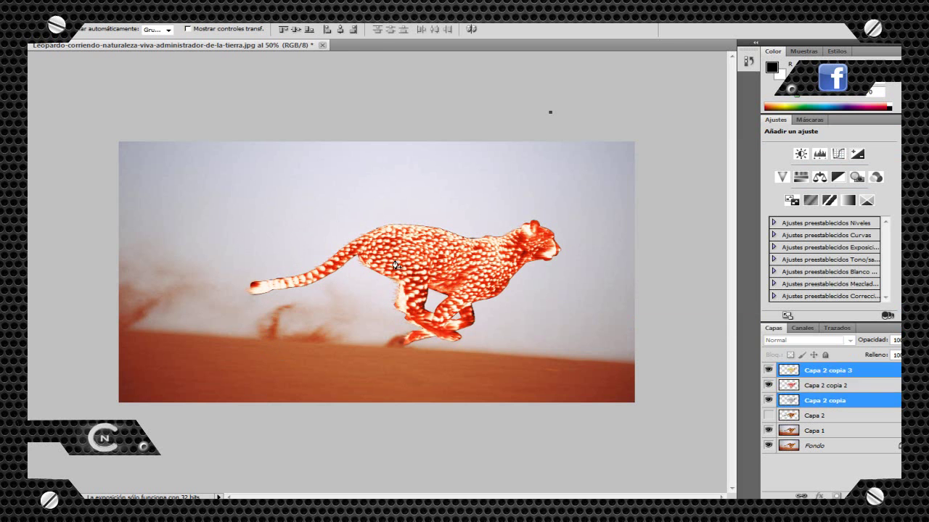
pyautogui.hotkey('ctrl', 'g')
# Duplicate Capa 2 copia 3 inside the group and apply a Blur filter with a value of 15 to Capa 2 copia 3.
pyautogui.hotkey('alt', '[')
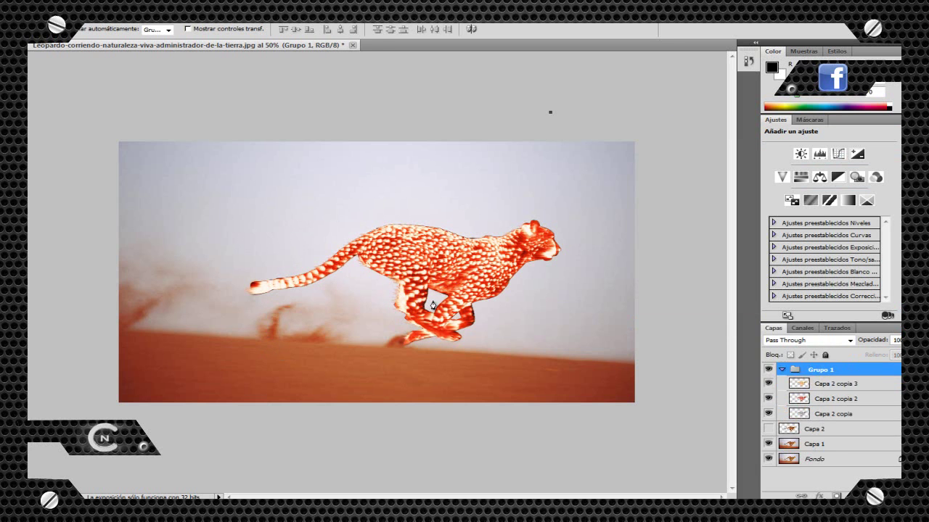
pyautogui.hotkey('ctrl', 'j')
pyautogui.hotkey('alt', 't')
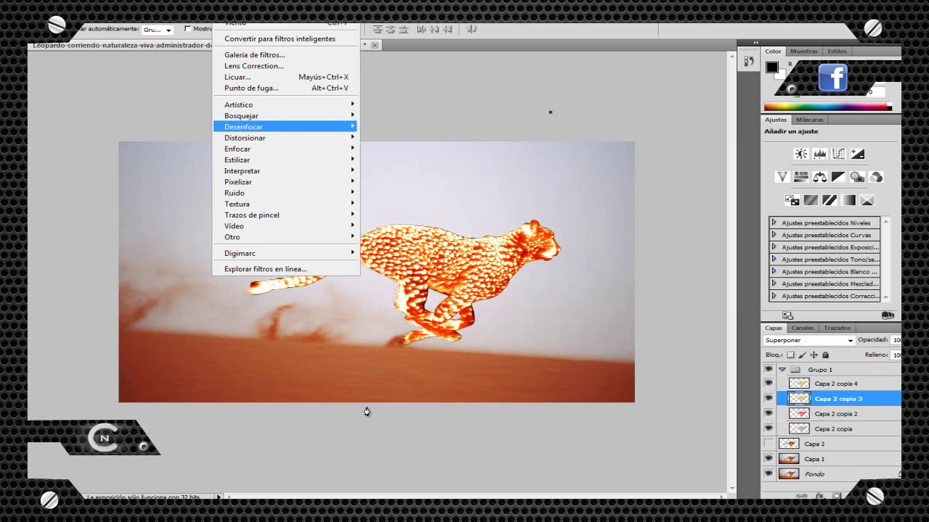
pyautogui.press('Right')
pyautogui.press('Return')
pyautogui.write('15')
pyautogui.press('Return')
# Erase parts of the blurred Capa 2 copia 3 over the cheetah's body with the Eraser in Pincel mode.
pyautogui.press('e')
pyautogui.rightClick(391, 378)
pyautogui.press('Return')
pyautogui.scroll(3, 376, 375)
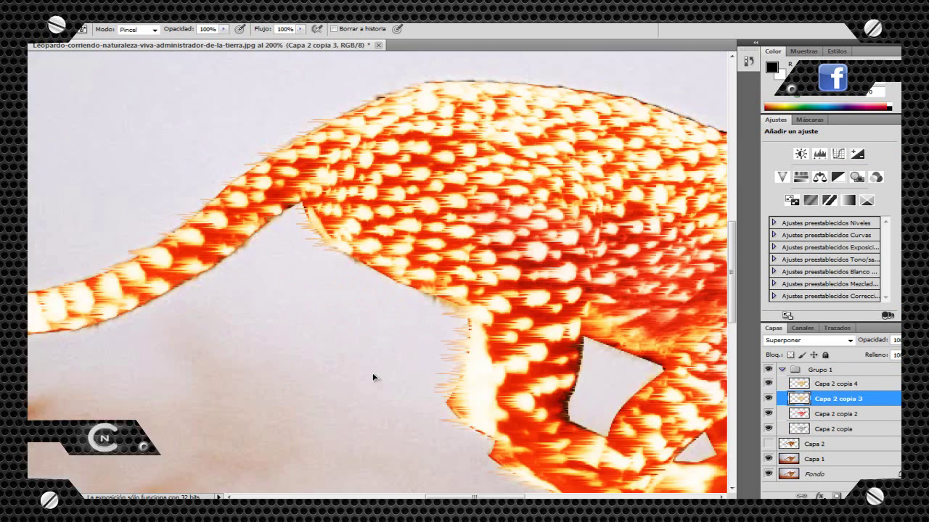
pyautogui.hscroll(2, 343, 435)
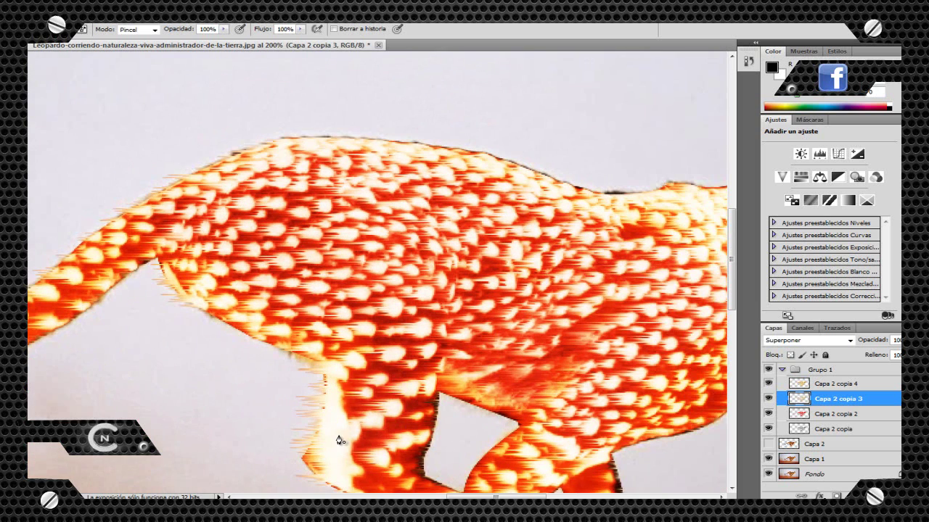
pyautogui.hscroll(3, 344, 432)
pyautogui.scroll(-2, 345, 428)
pyautogui.hscroll(2, 345, 430)
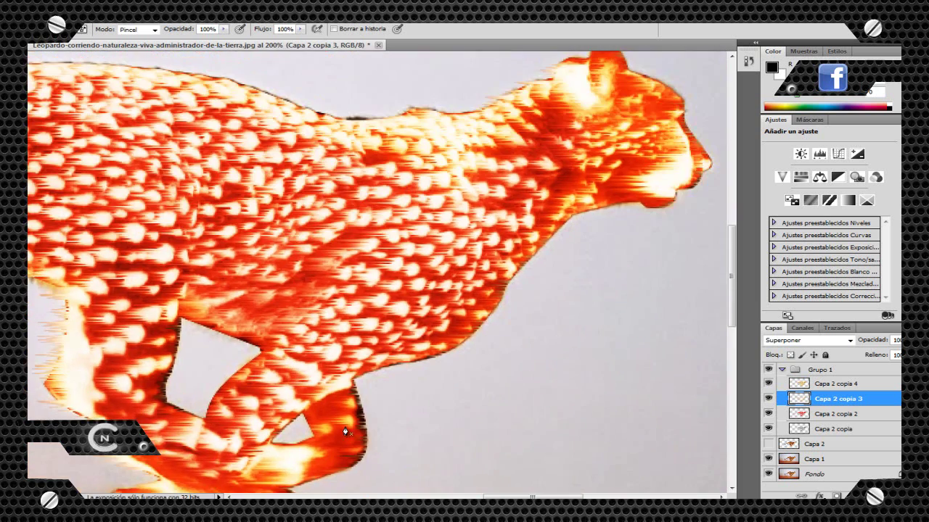
pyautogui.hscroll(-3, 303, 433)
pyautogui.scroll(1, 346, 436)
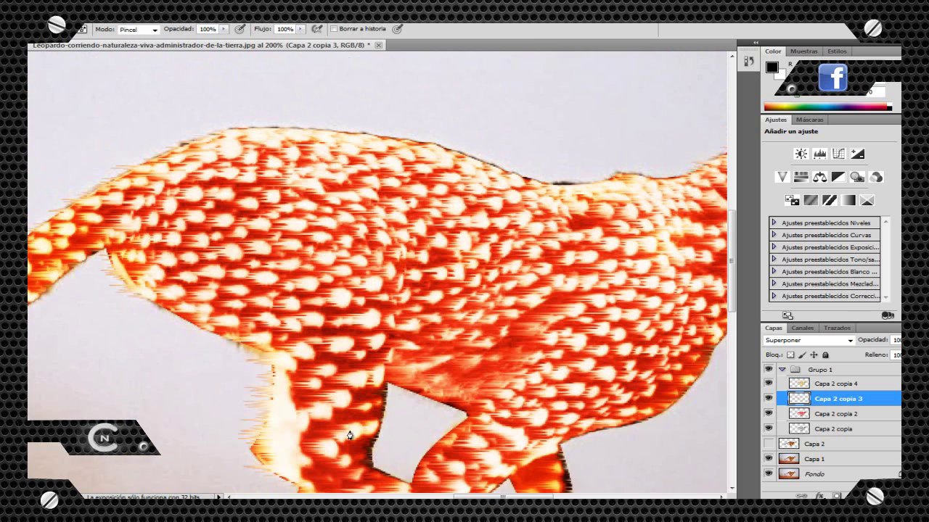
# Collapse Grupo 1 and make it the active item in the layer stack.
pyautogui.hotkey('ctrl', '-')
pyautogui.hotkey('ctrl', '-')
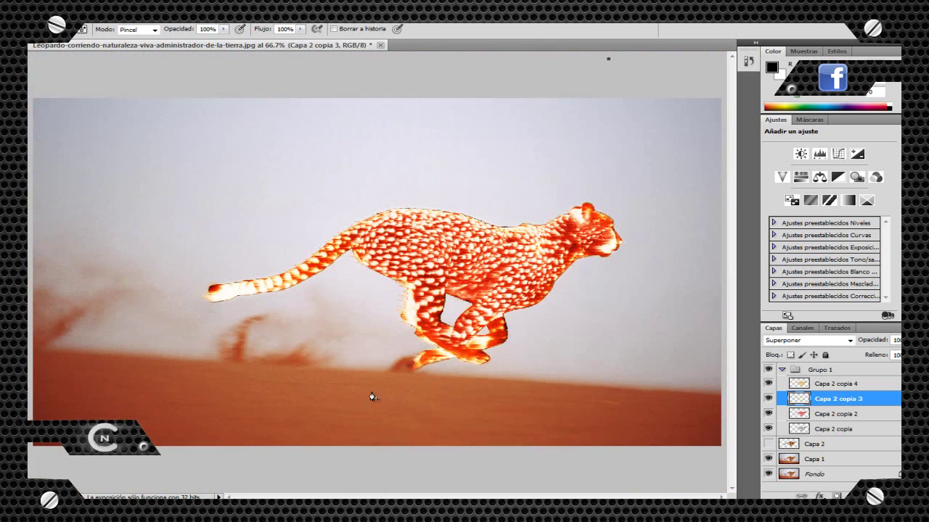
pyautogui.keyDown('ctrl'); pyautogui.click(367, 376); pyautogui.keyUp('ctrl')
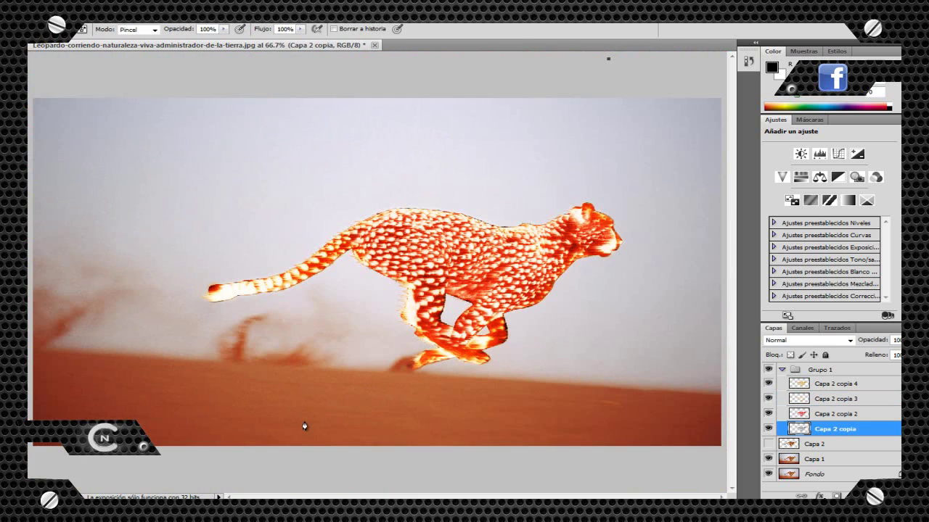
pyautogui.hotkey('ctrl', '-')
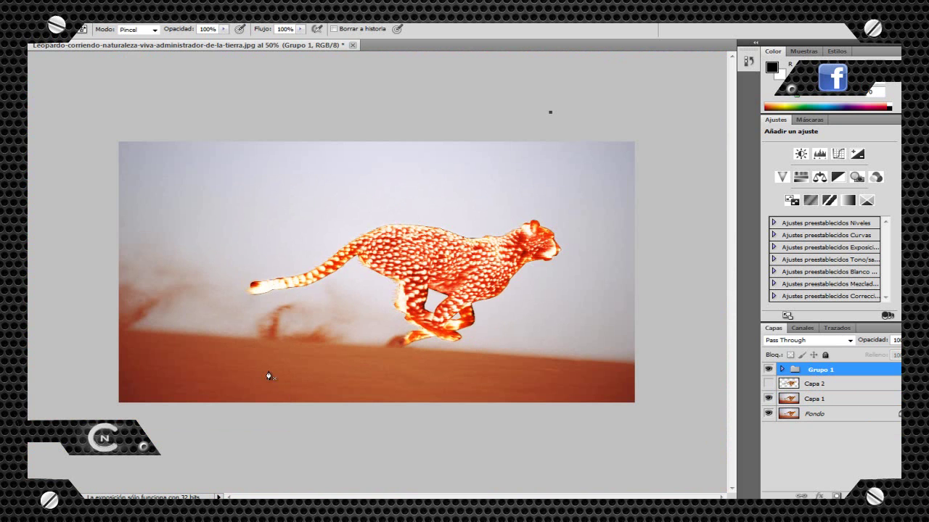
# Apply Levels to Capa 1 with input values of 70, 1.45 and 236 in the RGB channel.
pyautogui.hotkey('alt', '[')
pyautogui.hotkey('alt', 'e')
pyautogui.press('Right')
pyautogui.press('Down')
pyautogui.press('Down')
pyautogui.press('Right')
pyautogui.press('Down')
pyautogui.press('Return')
pyautogui.write('31')
pyautogui.press('BackSpace')
pyautogui.press('BackSpace')
pyautogui.write('70')
pyautogui.press('Tab')
pyautogui.write('1.45')
pyautogui.hotkey('shift', 'Tab')
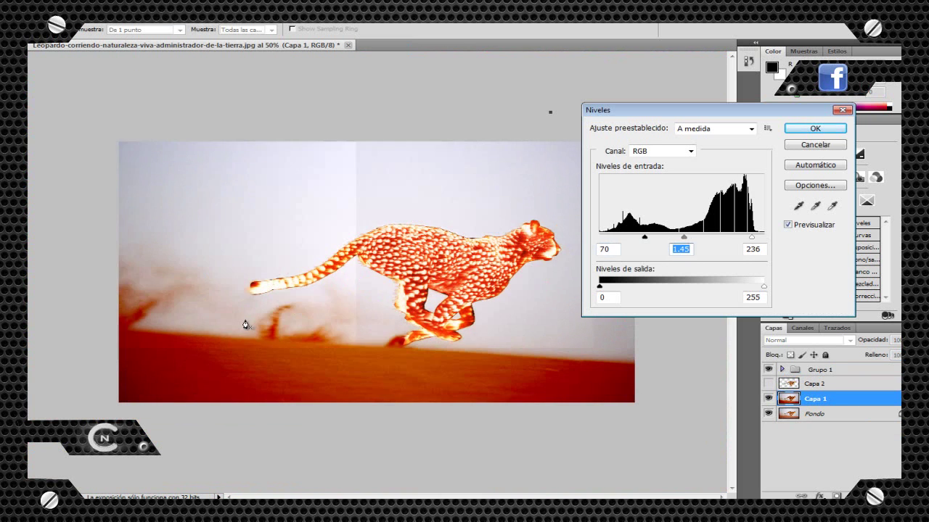
pyautogui.press('Return')
# Paint soft dark red over both sides of the background with the Brush on a new layer, Capa 3, above Capa 1.
pyautogui.press('b')
pyautogui.press('Return')
pyautogui.rightClick(245, 320)
pyautogui.press('Return')
pyautogui.moveTo(245, 320)
pyautogui.mouseDown()
pyautogui.moveTo(203, 188)
pyautogui.moveTo(573, 188)
pyautogui.moveTo(565, 312)
pyautogui.moveTo(523, 348)
pyautogui.mouseUp()
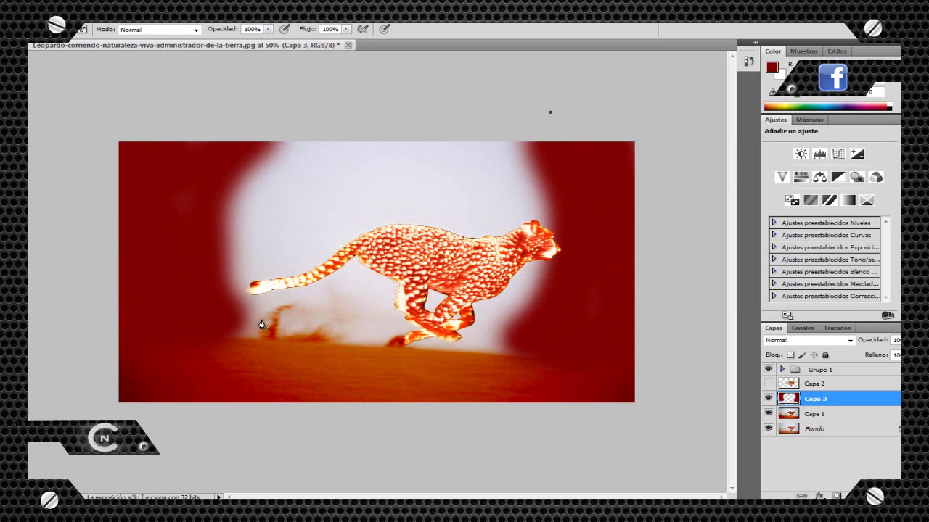
# Set Capa 3's blend mode to Sobreexpos. lineal (Añadir) and erase its red paint over the ground with the Eraser.
pyautogui.press('Down')
pyautogui.press('Down')
pyautogui.press('Down')
pyautogui.press('Down')
pyautogui.press('Down')
pyautogui.press('Down')
pyautogui.press('Down')
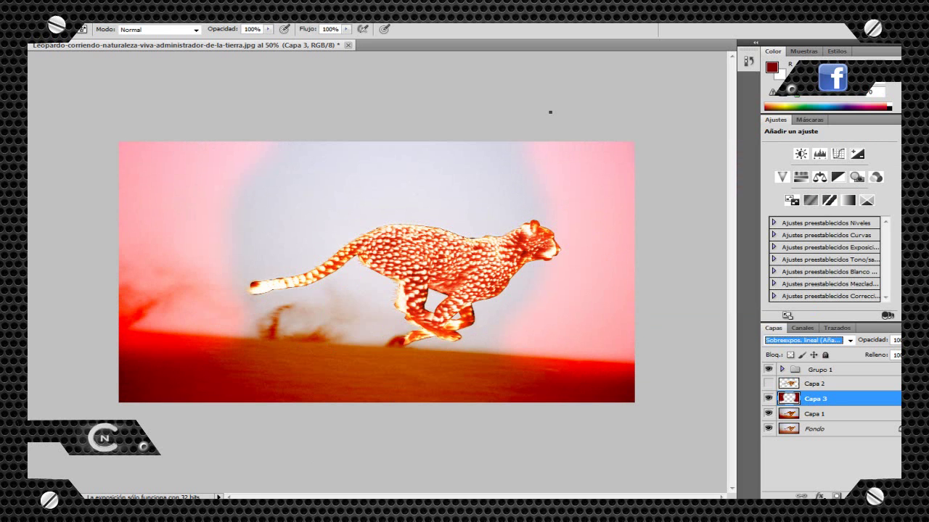
pyautogui.press('e')
pyautogui.press('Return')
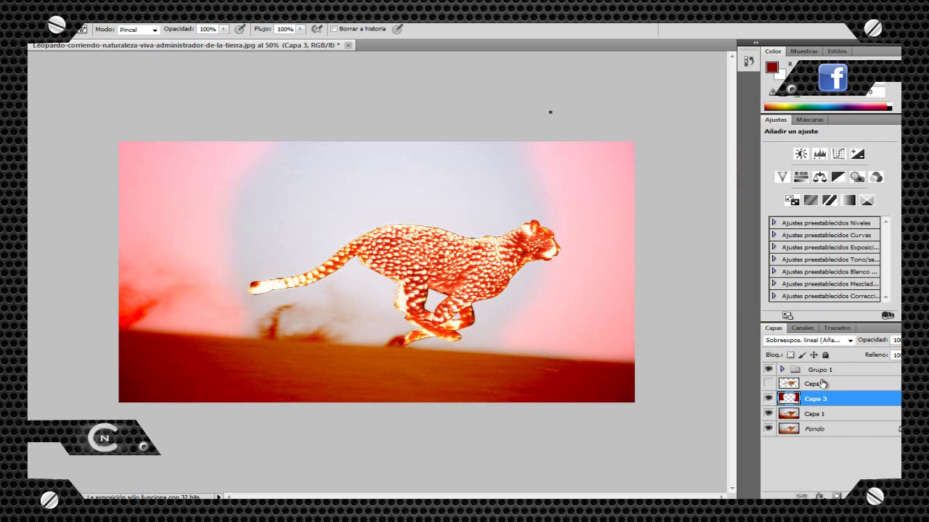
# Try further blend modes on Capa 3 and choose one that tints the sides of the background only faintly pink.
pyautogui.press('Down')
pyautogui.press('Down')
pyautogui.press('Down')
pyautogui.press('Down')
pyautogui.press('Down')
pyautogui.press('Down')
pyautogui.press('Down')
pyautogui.press('Down')
pyautogui.press('Down')
pyautogui.press('Down')
pyautogui.press('Down')
pyautogui.press('Down')
pyautogui.press('Down')
pyautogui.press('Down')
pyautogui.press('Down')
pyautogui.press('Down')
pyautogui.press('Down')
# Place the fire image 6 from the GFX folder above Grupo 1 and set its blend mode to Trama.
pyautogui.click(844, 373)
pyautogui.hotkey('alt', 'a')
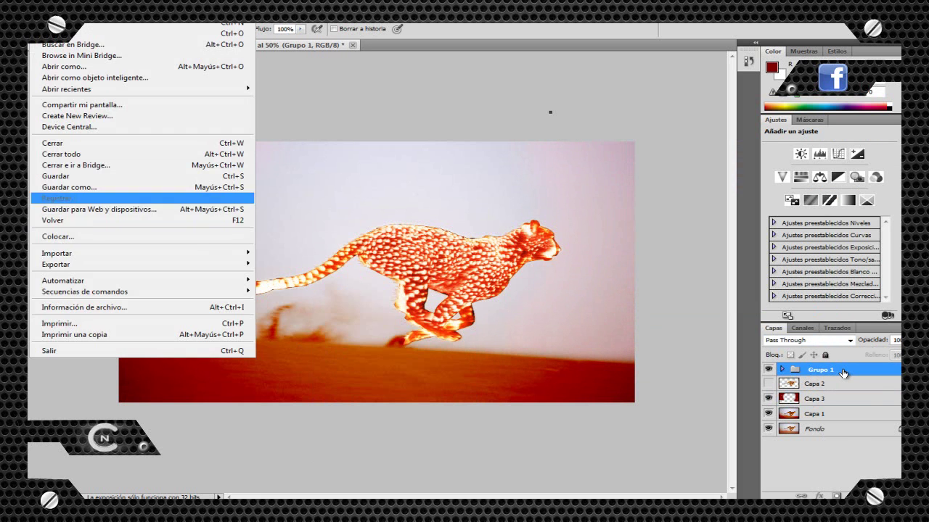
pyautogui.press('l')
pyautogui.press('g')
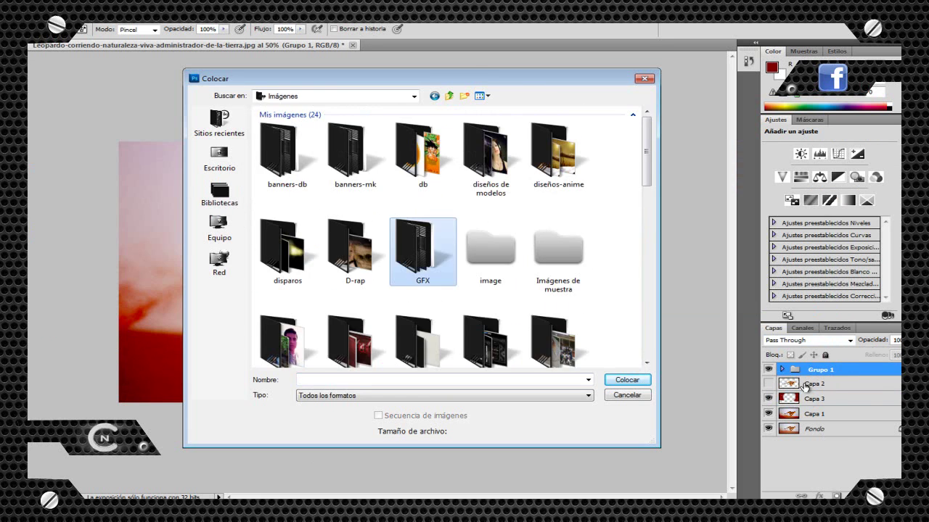
pyautogui.press('Return')
pyautogui.press('p')
pyautogui.press('Return')
pyautogui.press('f')
pyautogui.press('Return')
pyautogui.write('6')
pyautogui.press('Return')
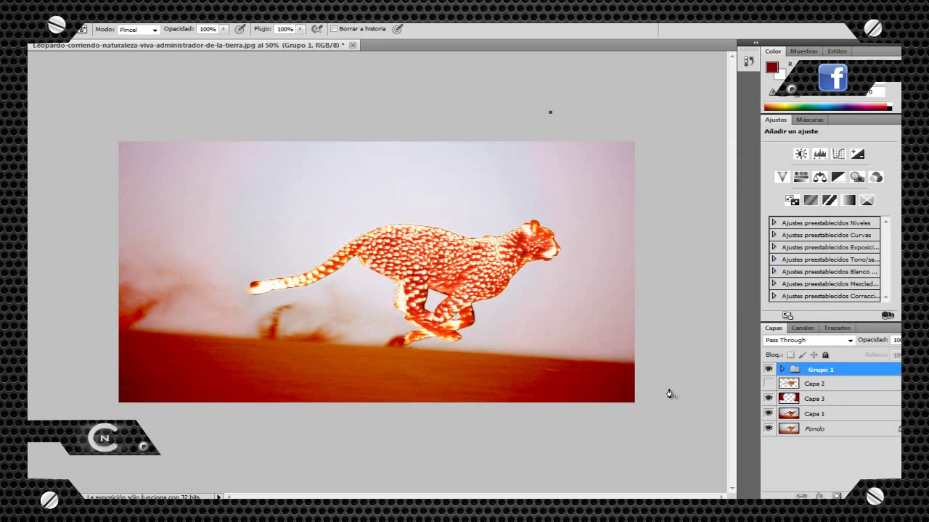
pyautogui.press('Return')
pyautogui.hotkey('shift', 'alt', 'o')
pyautogui.hotkey('shift', 'alt', 's')
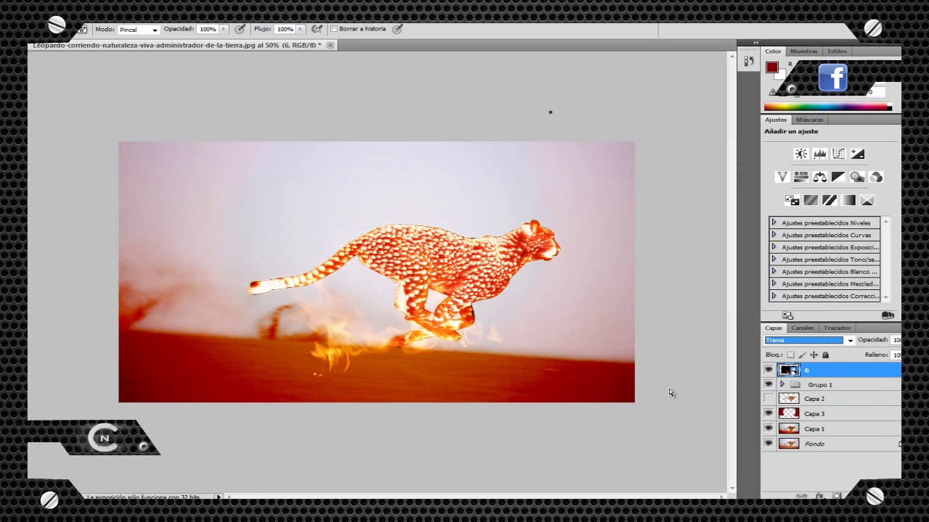
# Hide layer 6 and create a new empty layer directly above Capa 3.
pyautogui.hotkey('ctrl', ',')
pyautogui.hotkey('alt', '[')
pyautogui.hotkey('alt', '[')
pyautogui.hotkey('alt', '[')
pyautogui.hotkey('ctrl', 'shift', 'alt', 'n')
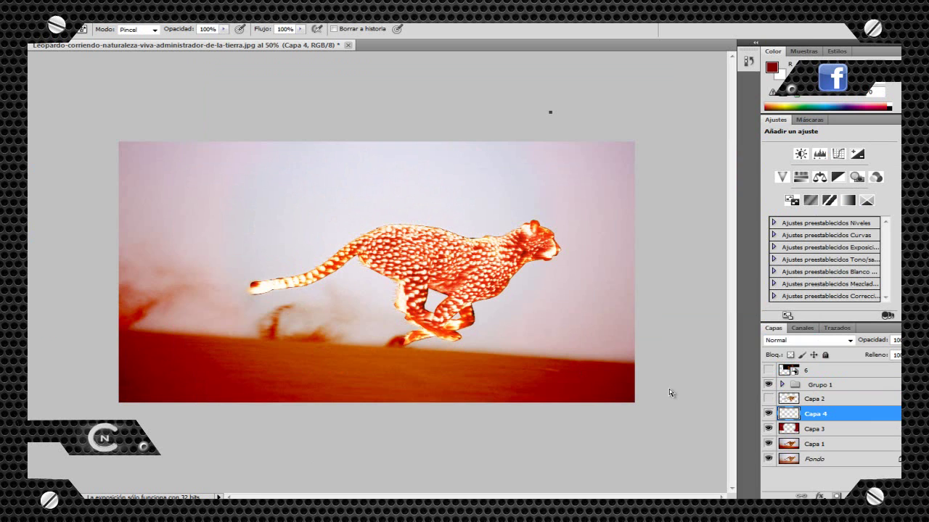
# Paint black over the sky and background on Capa 4 with the Brush.
pyautogui.press('b')
pyautogui.press('d')
pyautogui.moveTo(127, 163)
pyautogui.mouseDown()
pyautogui.moveTo(370, 171)
pyautogui.moveTo(609, 240)
pyautogui.mouseUp()
pyautogui.moveTo(669, 394)
pyautogui.mouseDown()
pyautogui.moveTo(539, 365)
pyautogui.moveTo(542, 357)
pyautogui.moveTo(498, 360)
pyautogui.mouseUp()
pyautogui.hotkey('ctrl', ',')
pyautogui.hotkey('ctrl', ',')
# Try different blend modes on the black Capa 4, including Trama, Divide and Luminosidad.
pyautogui.press('Down')
pyautogui.press('Down')
pyautogui.press('Down')
pyautogui.press('Down')
pyautogui.press('Down')
pyautogui.press('Down')
pyautogui.press('Down')
pyautogui.press('Down')
pyautogui.press('Down')
pyautogui.press('Down')
pyautogui.press('Down')
pyautogui.press('Down')
pyautogui.press('Down')
pyautogui.press('Down')
pyautogui.press('Down')
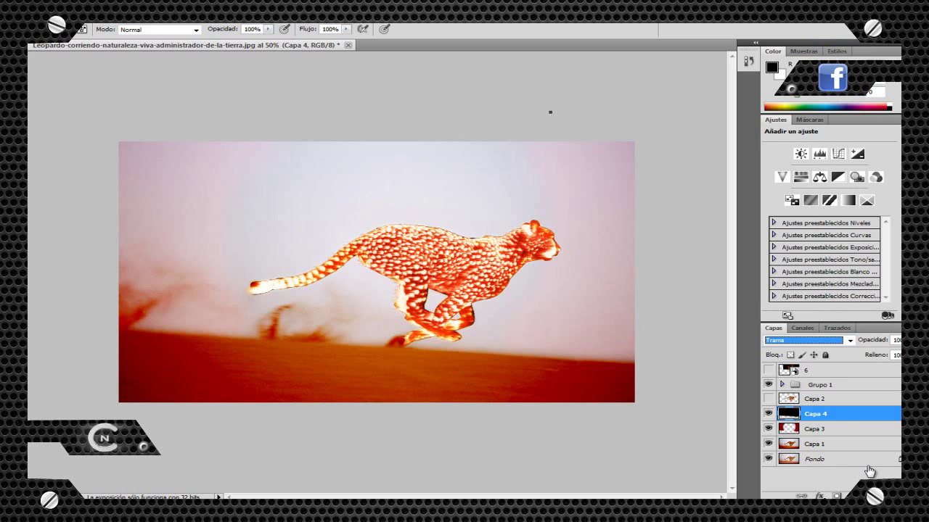
pyautogui.press('Down')
pyautogui.press('Down')
pyautogui.press('Down')
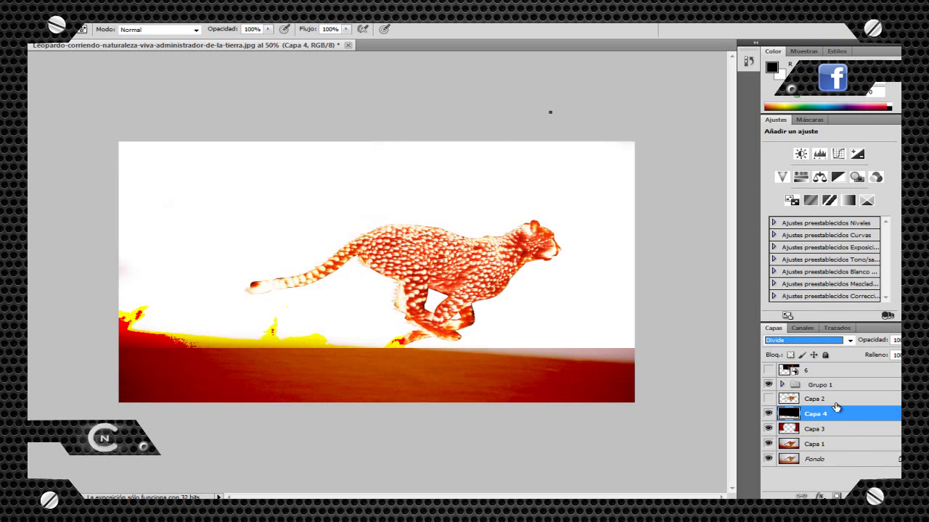
pyautogui.press('Down')
pyautogui.press('Down')
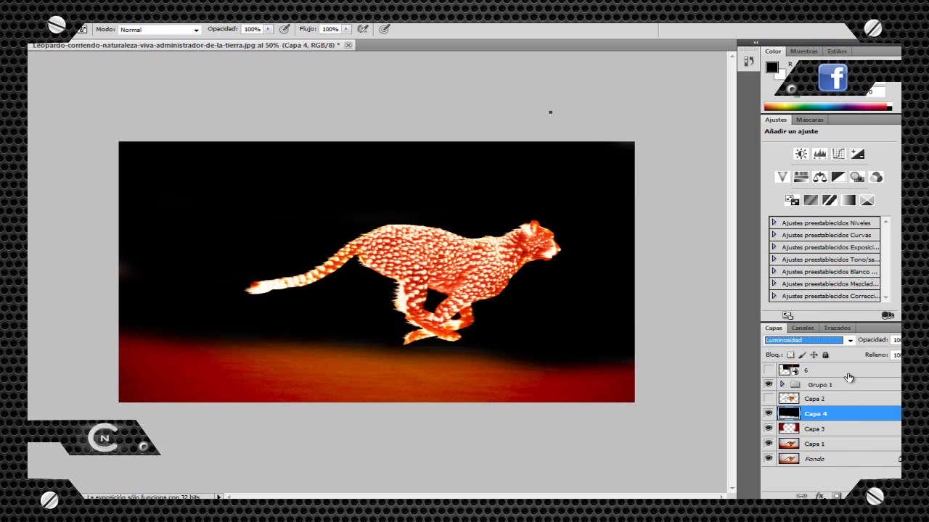
# Delete Capa 4 and duplicate Capa 1.
pyautogui.press('Delete')
pyautogui.hotkey('alt', '[')
pyautogui.hotkey('ctrl', 'j')
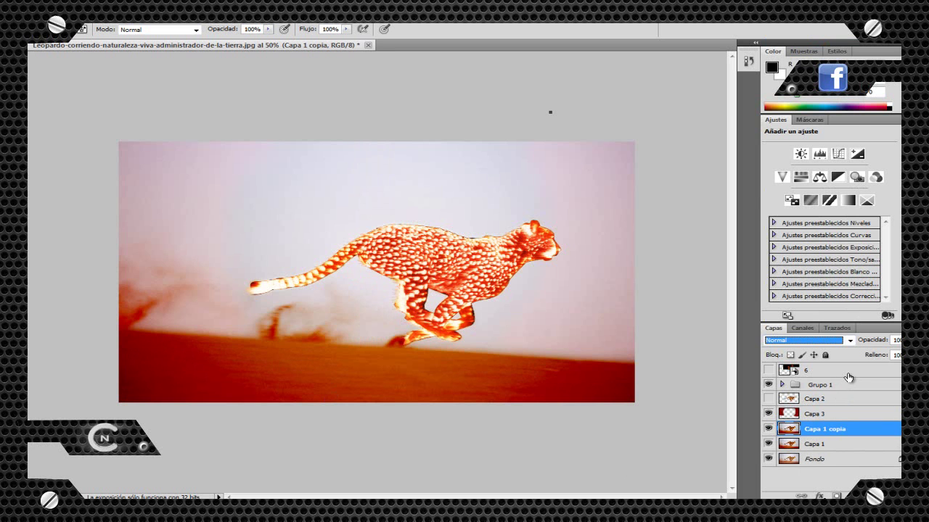
# Try Levels on Capa 1 copia with a black input of 250 and a midtone value of 1.76.
pyautogui.hotkey('ctrl', 'l')
pyautogui.press('Up')
pyautogui.press('Tab')
pyautogui.hotkey('shift', 'Up')
pyautogui.hotkey('shift', 'Up')
pyautogui.hotkey('shift', 'Up')
pyautogui.hotkey('shift', 'Up')
pyautogui.hotkey('shift', 'Up')
pyautogui.hotkey('shift', 'Up')
pyautogui.hotkey('shift', 'Up')
pyautogui.hotkey('shift', 'Up')
pyautogui.hotkey('shift', 'Up')
pyautogui.hotkey('shift', 'Up')
pyautogui.hotkey('shift', 'Up')
pyautogui.hotkey('shift', 'Up')
pyautogui.hotkey('shift', 'Up')
pyautogui.hotkey('shift', 'Up')
pyautogui.hotkey('shift', 'Up')
pyautogui.hotkey('shift', 'Up')
pyautogui.hotkey('shift', 'Tab')
pyautogui.hotkey('shift', 'Up')
pyautogui.hotkey('shift', 'Up')
pyautogui.hotkey('shift', 'Up')
pyautogui.hotkey('shift', 'Up')
pyautogui.hotkey('shift', 'Up')
pyautogui.hotkey('shift', 'Up')
pyautogui.hotkey('shift', 'Up')
pyautogui.hotkey('shift', 'Up')
pyautogui.hotkey('shift', 'Up')
pyautogui.hotkey('shift', 'Up')
pyautogui.hotkey('shift', 'Up')
pyautogui.hotkey('shift', 'Up')
pyautogui.hotkey('shift', 'Up')
pyautogui.hotkey('shift', 'Up')
pyautogui.hotkey('shift', 'Up')
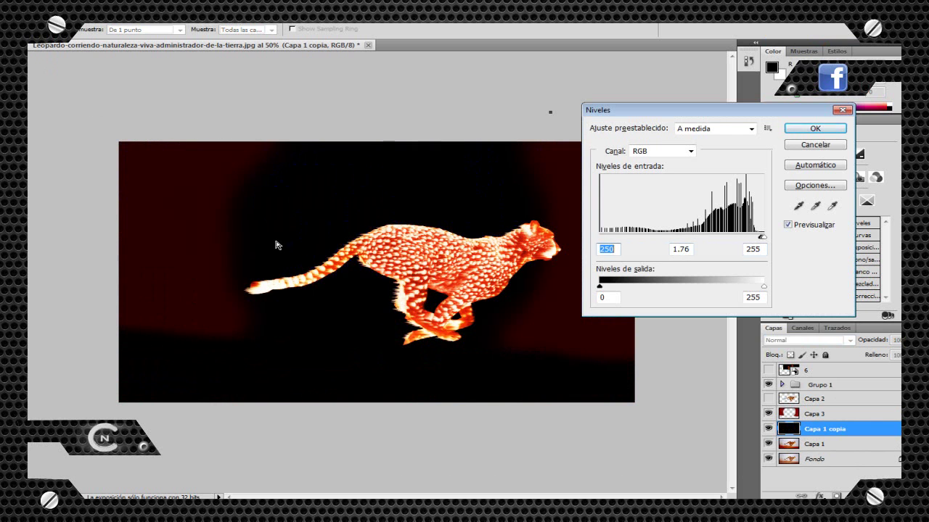
# Try Levels input values of 214, 0.01 and 252 on Capa 1 copia.
pyautogui.hotkey('shift', 'Tab')
pyautogui.hotkey('shift', 'Tab')
pyautogui.write('214')
pyautogui.press('Tab')
pyautogui.hotkey('shift', 'Down')
pyautogui.hotkey('shift', 'Down')
pyautogui.hotkey('shift', 'Down')
pyautogui.hotkey('shift', 'Down')
pyautogui.hotkey('shift', 'Down')
pyautogui.hotkey('shift', 'Down')
pyautogui.hotkey('shift', 'Down')
pyautogui.hotkey('shift', 'Down')
pyautogui.hotkey('shift', 'Down')
pyautogui.hotkey('shift', 'Down')
pyautogui.hotkey('shift', 'Down')
pyautogui.hotkey('shift', 'Down')
pyautogui.hotkey('shift', 'Down')
pyautogui.hotkey('shift', 'Down')
pyautogui.hotkey('shift', 'Down')
pyautogui.hotkey('shift', 'Down')
pyautogui.hotkey('shift', 'Down')
pyautogui.hotkey('shift', 'Down')
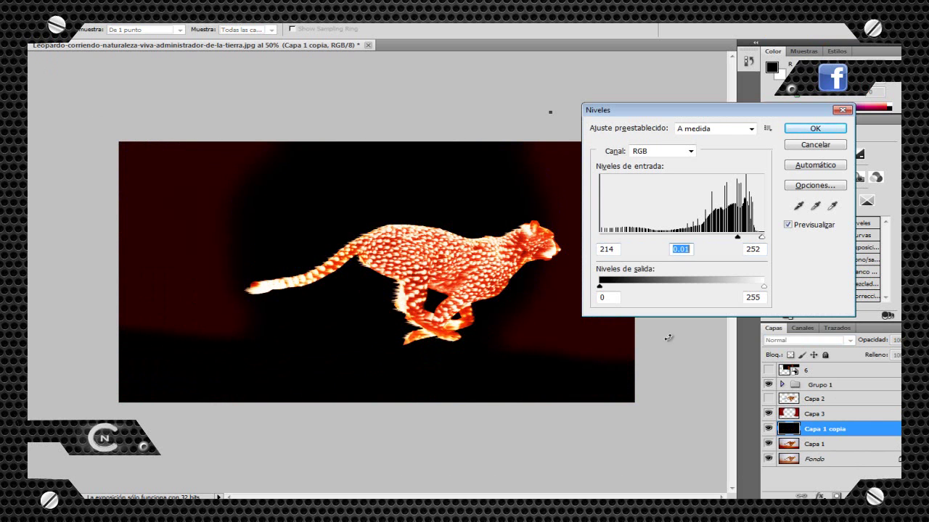
# Try Levels input values of 119, 0.82 and 255 on Capa 1 copia, and cancel the adjustment.
pyautogui.hotkey('shift', 'Tab')
pyautogui.write('119')
pyautogui.press('Tab')
pyautogui.write('0.82')
pyautogui.press('Tab')
pyautogui.write('255')
pyautogui.hotkey('shift', 'Tab')
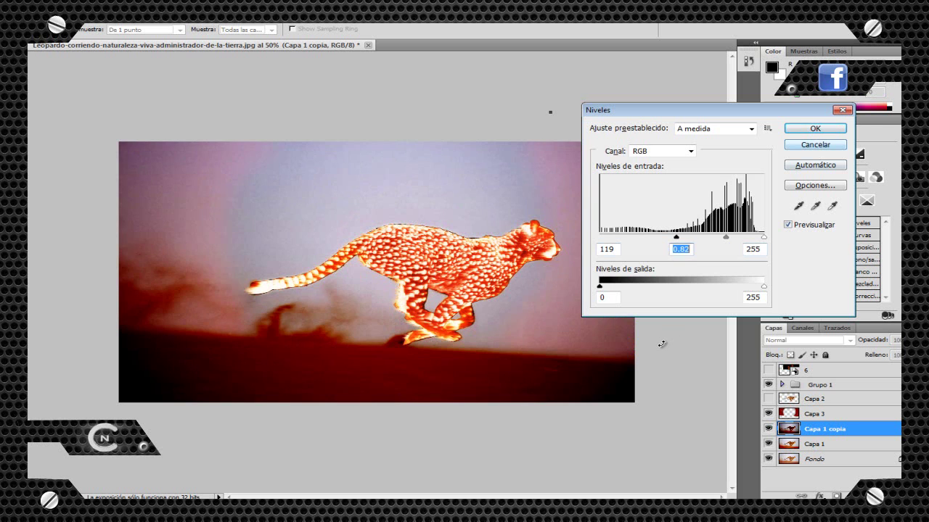
pyautogui.press('Escape')
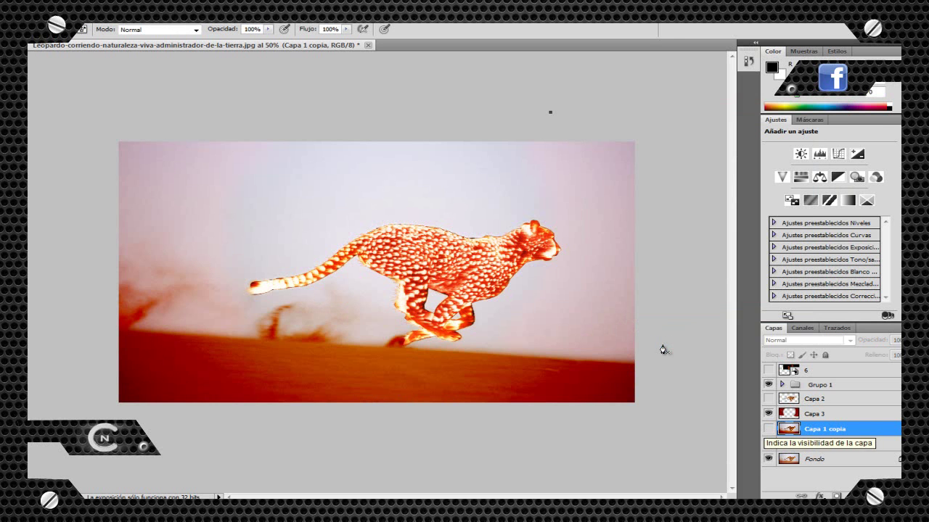
# Make the fire layer 6 visible and active above Grupo 1.
pyautogui.hotkey('ctrl', 'alt', 'z')
pyautogui.hotkey('ctrl', 'alt', 'z')
pyautogui.press('Return')
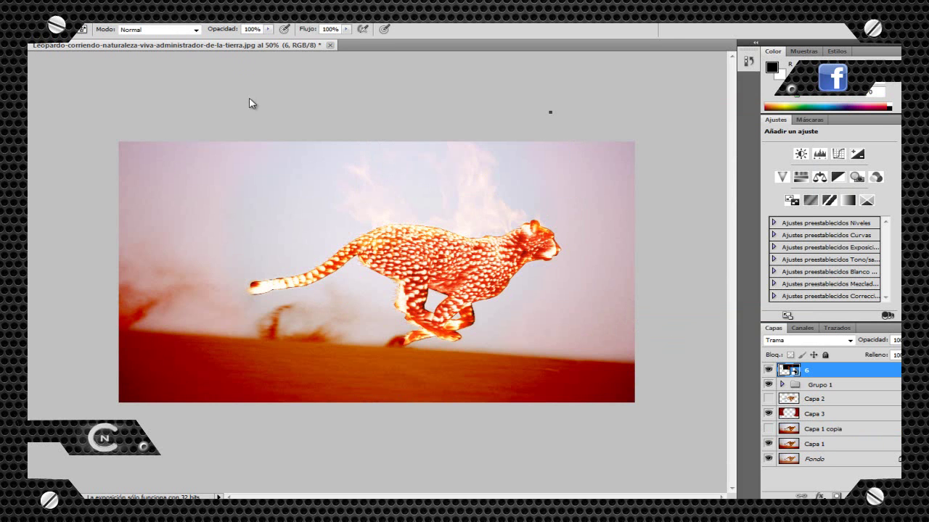
pyautogui.press('v')
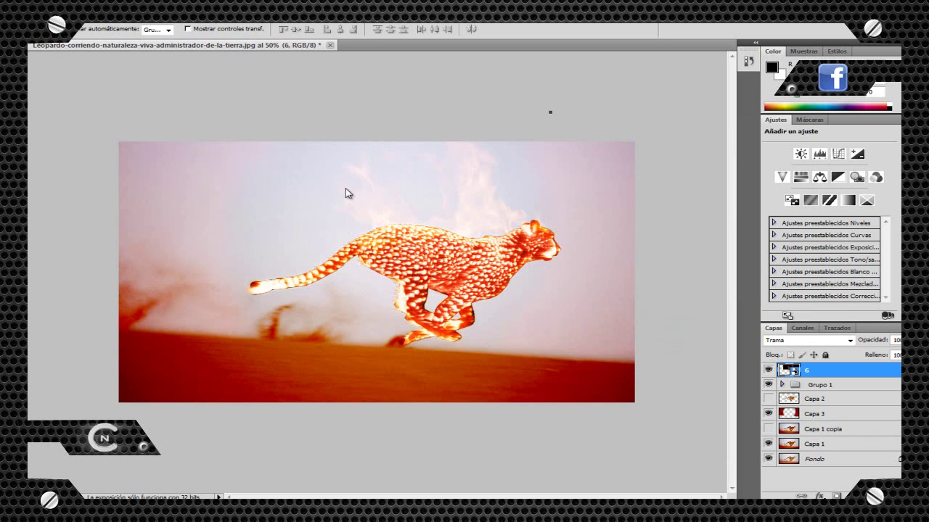
pyautogui.hotkey('alt', '[')
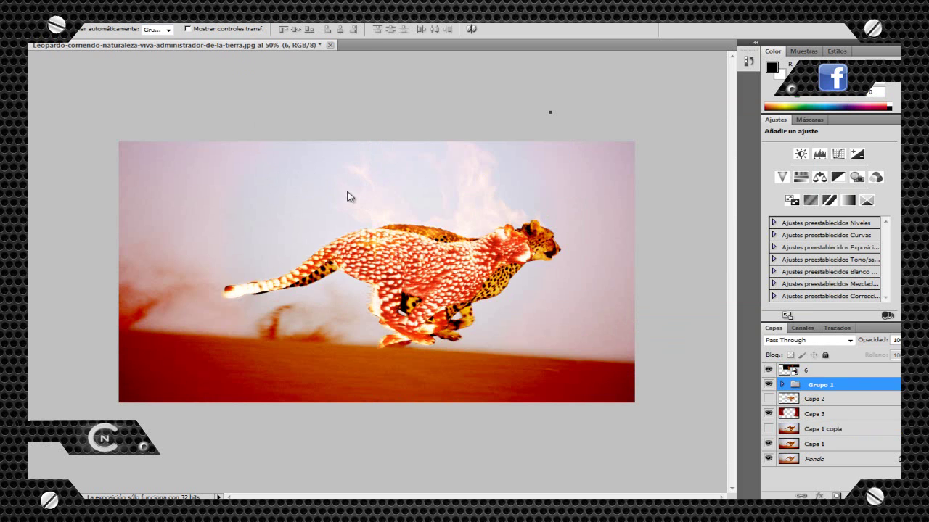
pyautogui.hotkey('alt', ']')
pyautogui.hotkey('alt', '[')
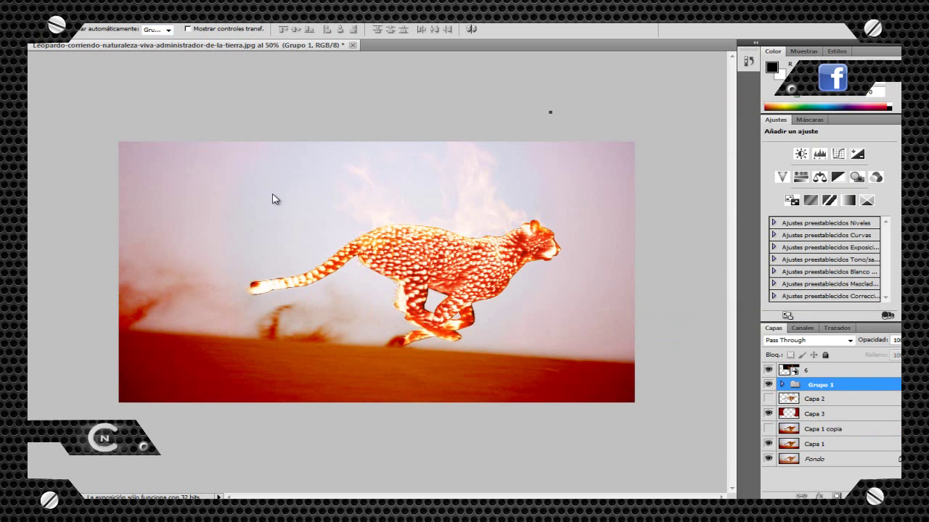
# Rasterize fire layer 6 and position its flames on the ground beneath the cheetah's paws.
pyautogui.hotkey('alt', ']')
pyautogui.press('e')
pyautogui.click(281, 216)
pyautogui.press('Return')
pyautogui.press('Return')
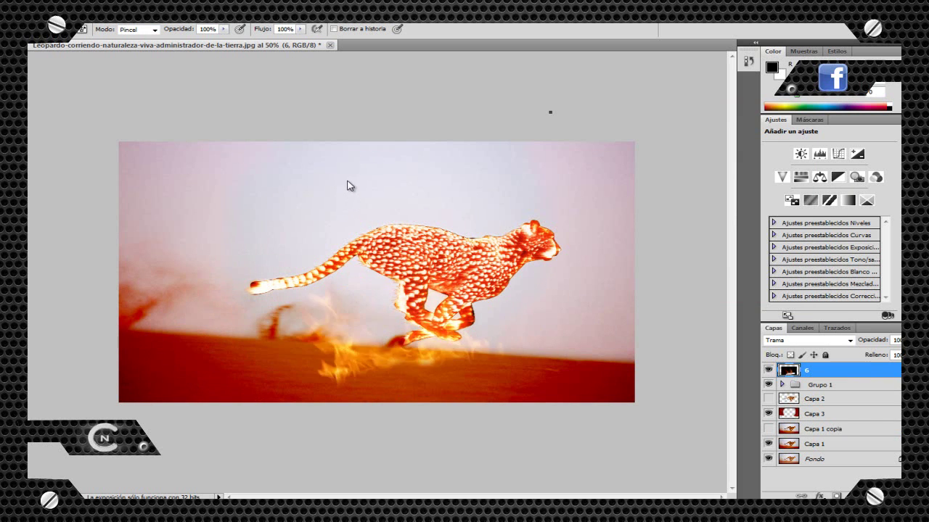
# Save the document as 123.psd.
pyautogui.hotkey('alt', 'e')
pyautogui.hotkey('ctrl', 't')
pyautogui.press('Return')
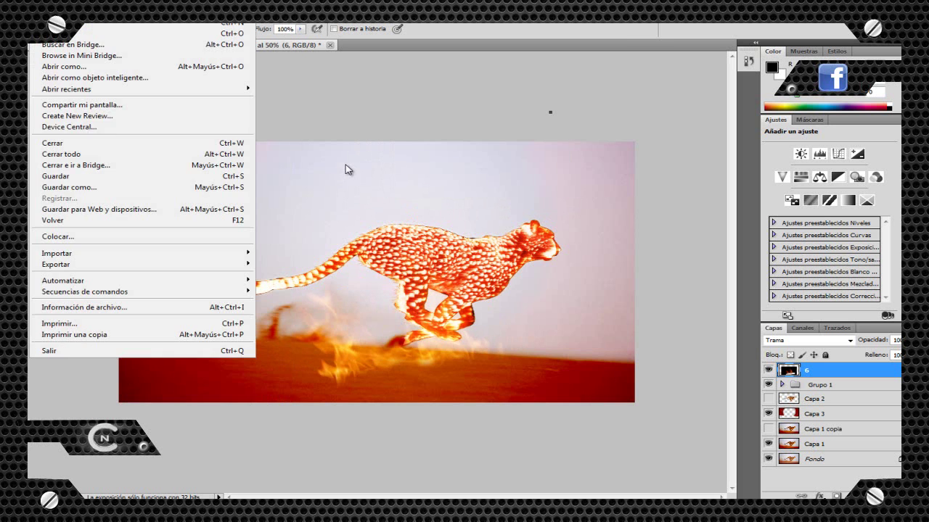
pyautogui.hotkey('ctrl', 'shift', 's')
pyautogui.write('123')
pyautogui.press('Return')
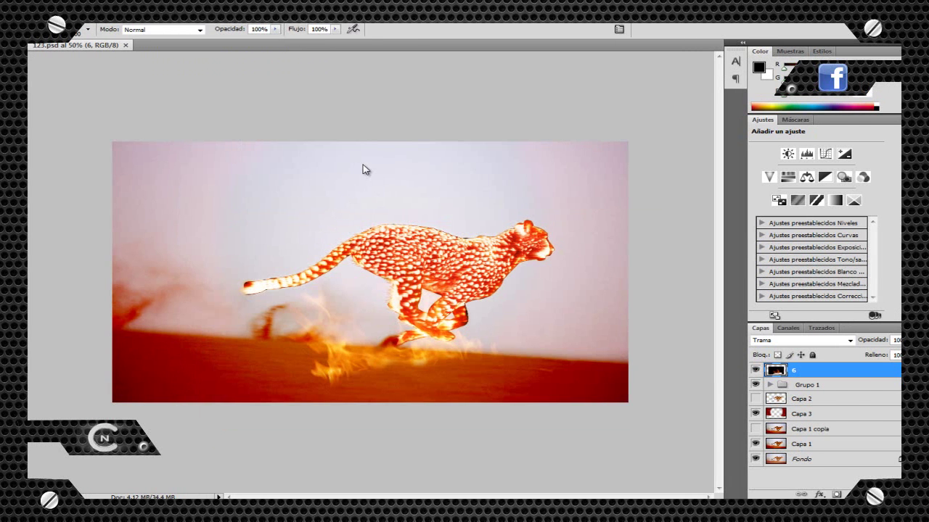
# Reposition the layer 6 flames along the ground behind the hind paws and erase their excess.
pyautogui.hotkey('ctrl', 't')
pyautogui.hotkey('ctrl', 'z')
pyautogui.press('Escape')
pyautogui.press('e')
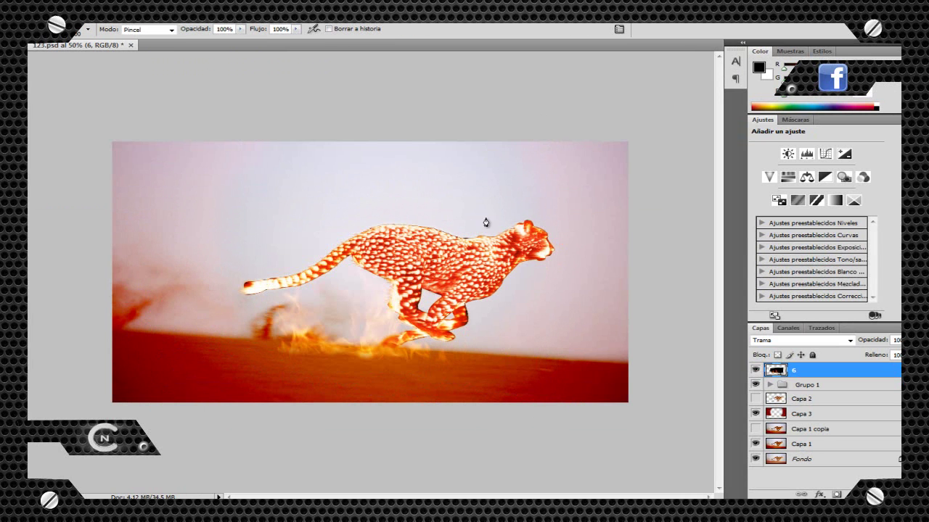
# Put fire layer 6 into a new group and place the fire image 5 above it.
pyautogui.hotkey('ctrl', 'g')
pyautogui.hotkey('alt', 'a')
pyautogui.click(55, 213)
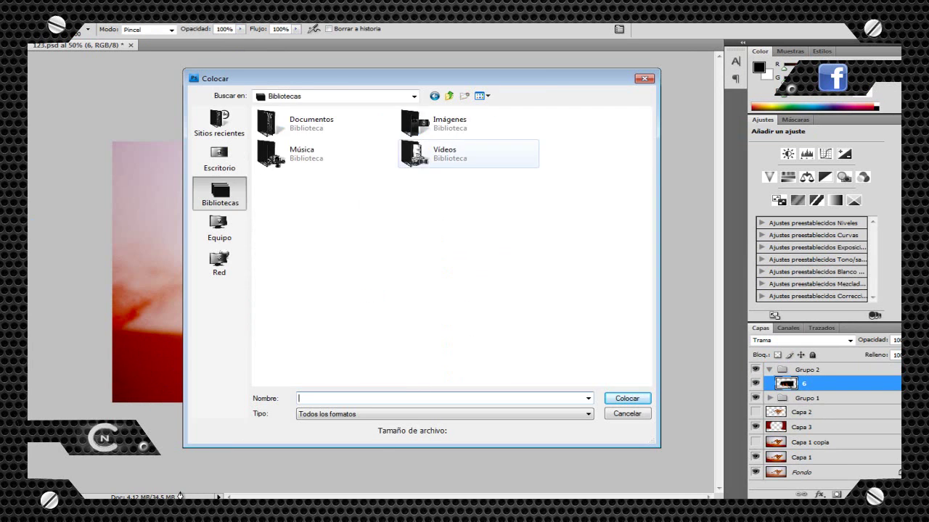
pyautogui.doubleClick(287, 333)
pyautogui.doubleClick(484, 138)
pyautogui.doubleClick(278, 138)
pyautogui.press('Return')
# Set layer 5 to Trama blending and position its flames along the ground under and ahead of the cheetah.
pyautogui.click(849, 340)
pyautogui.press('Return')
pyautogui.hotkey('ctrl', 't')
pyautogui.moveTo(682, 379); pyautogui.dragTo(675, 403)
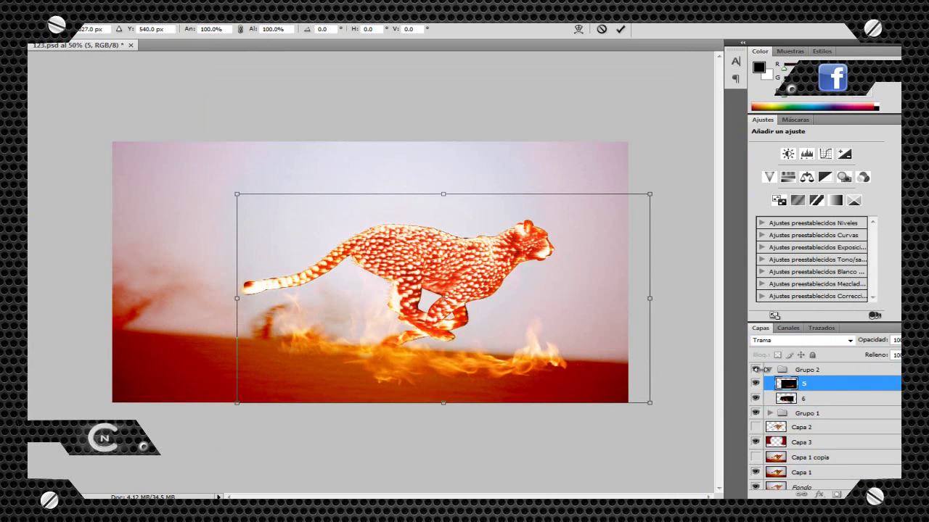
pyautogui.press('Return')
# Erase the excess of layer 5 and smudge its flames so they blend into the ground.
pyautogui.press('e')
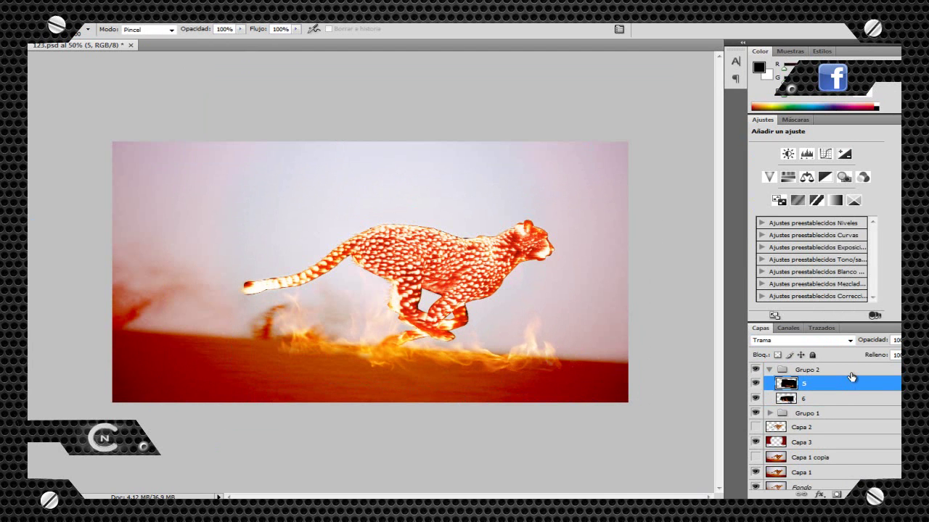
pyautogui.press('r')
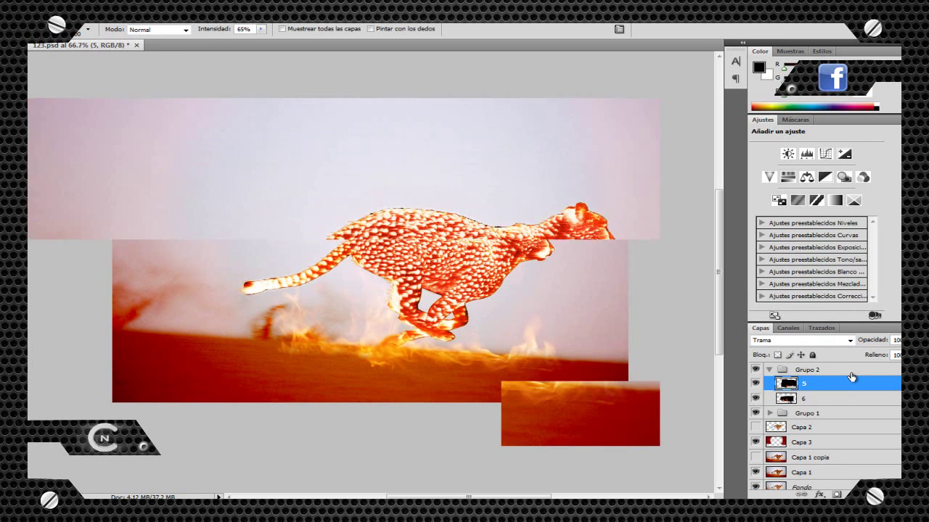
pyautogui.hotkey('ctrl', '1')
pyautogui.hotkey('ctrl', '-')
pyautogui.hotkey('ctrl', '-')
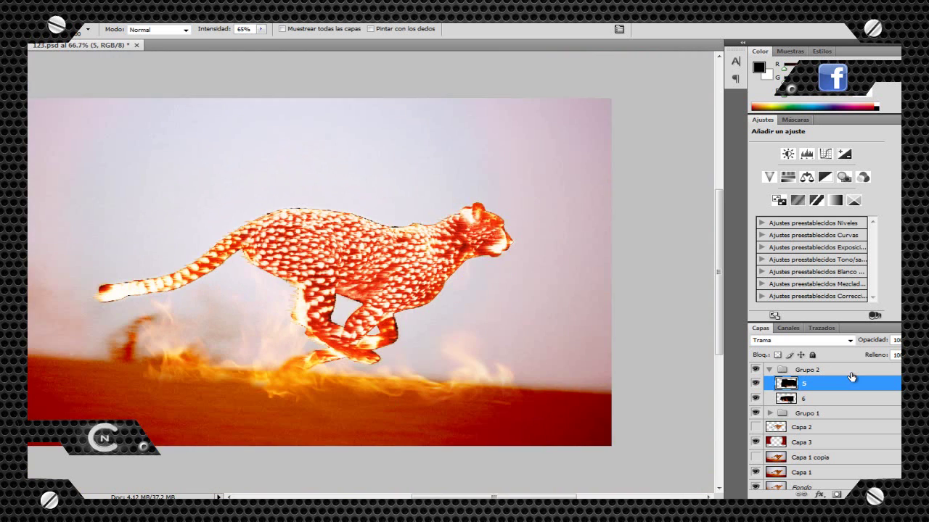
# Place the explode2 image above layer 5 in Grupo 2.
pyautogui.hotkey('alt', 'a')
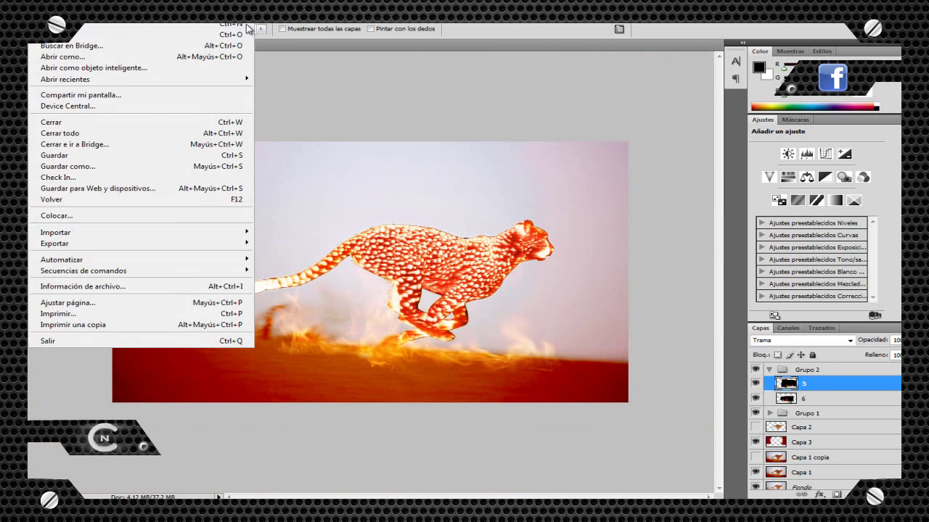
pyautogui.write('l')
pyautogui.write('explode2')
pyautogui.press('Return')
pyautogui.press('Return')
# Set explode2 to Trama blending, position it in the sky behind the cheetah's tail and soften its edges.
pyautogui.hotkey('alt', 'shift', 's')
pyautogui.hotkey('ctrl', 't')
pyautogui.moveTo(291, 160)
pyautogui.mouseDown()
pyautogui.moveTo(307, 158)
pyautogui.moveTo(311, 174)
pyautogui.moveTo(317, 153)
pyautogui.moveTo(317, 171)
pyautogui.mouseUp()
pyautogui.press('Return')
pyautogui.press('r')
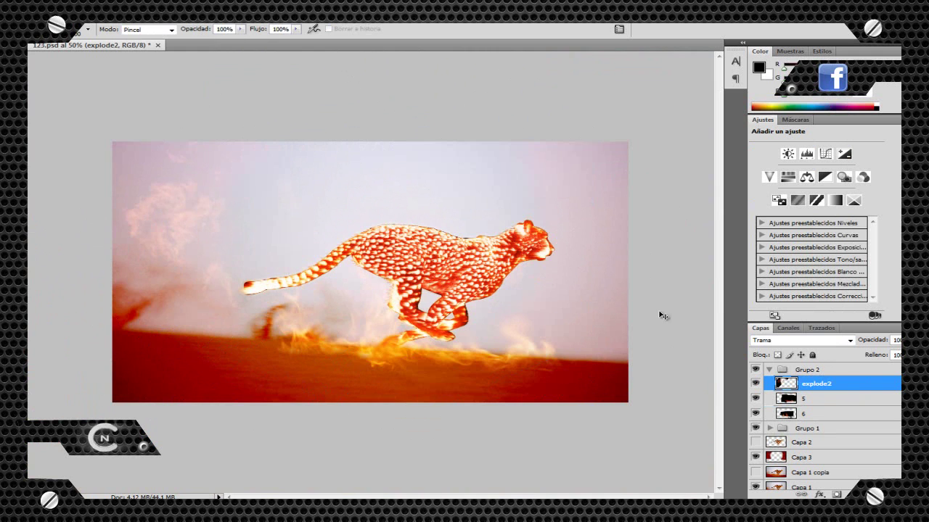
# Place the Burst 1 image at 54.9% width and 57.3% height beneath the paws, with Trama blending.
pyautogui.hotkey('alt', 'a')
pyautogui.press('l')
pyautogui.press('Escape')
pyautogui.press('e')
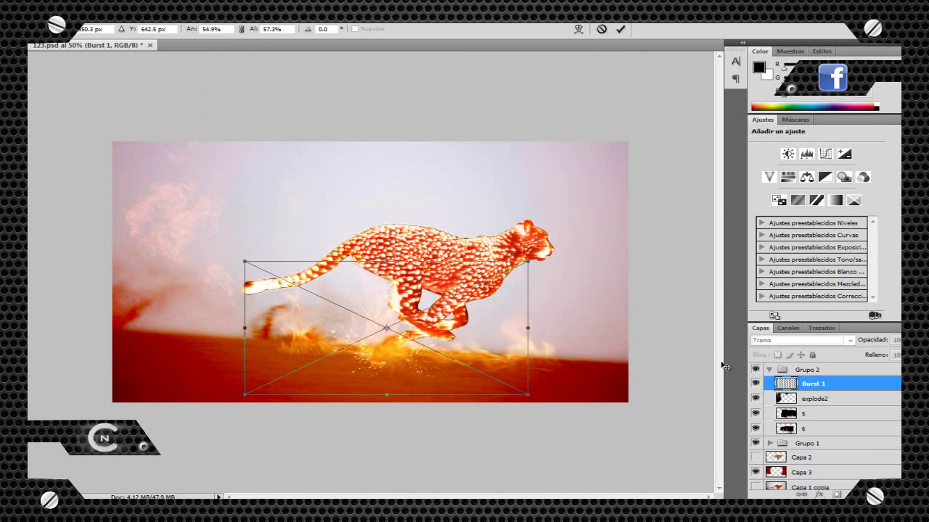
pyautogui.press('Return')
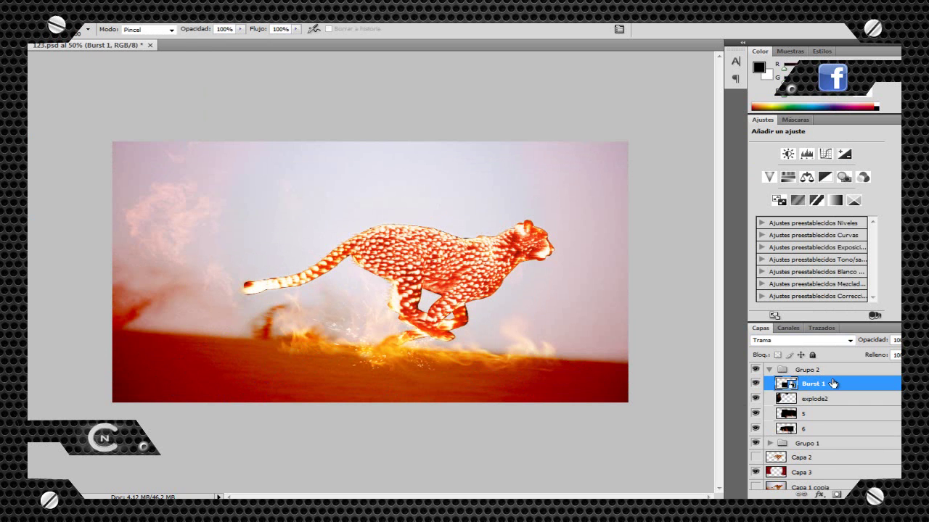
# Try smudging Capa 2 copia 5 into ragged flames around the tip of the tail.
pyautogui.scroll(-1, 832, 384)
pyautogui.press('r')
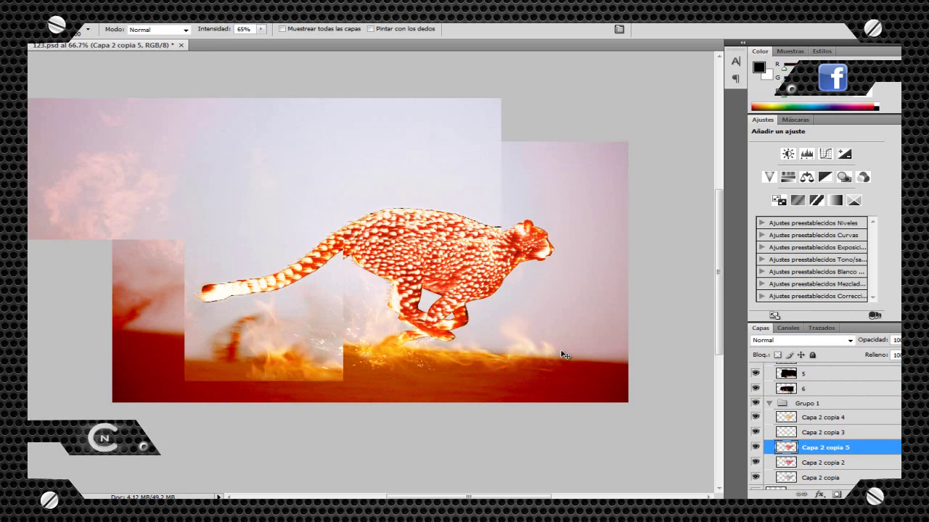
pyautogui.hotkey('ctrl', '+')
pyautogui.hotkey('ctrl', '+')
pyautogui.moveTo(275, 305)
pyautogui.mouseDown()
pyautogui.moveTo(236, 287)
pyautogui.moveTo(246, 276)
pyautogui.moveTo(210, 291)
pyautogui.mouseUp()
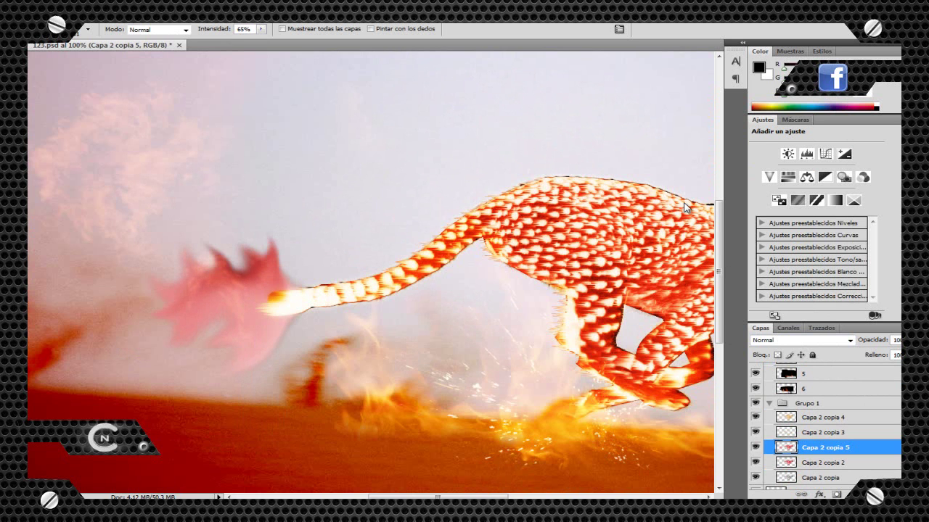
pyautogui.hotkey('ctrl', '-')
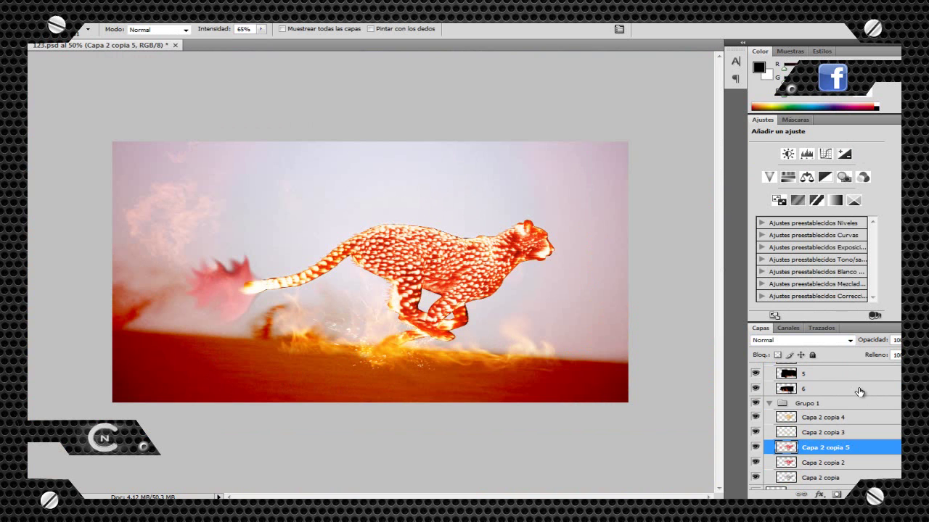
# Undo the ragged smudge on Capa 2 copia 5 and smear the tail tip backwards into a short wisp.
pyautogui.press('e')
pyautogui.press('r')
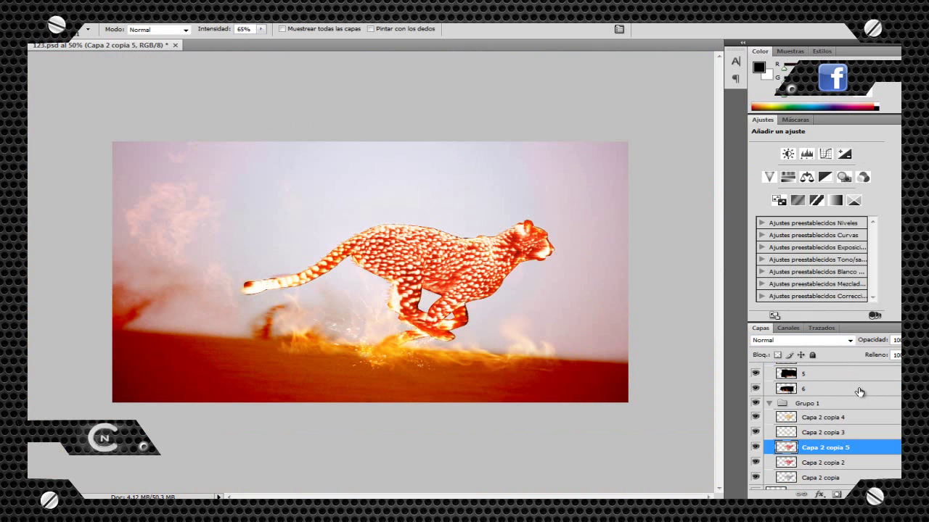
pyautogui.hotkey('ctrl', '+')
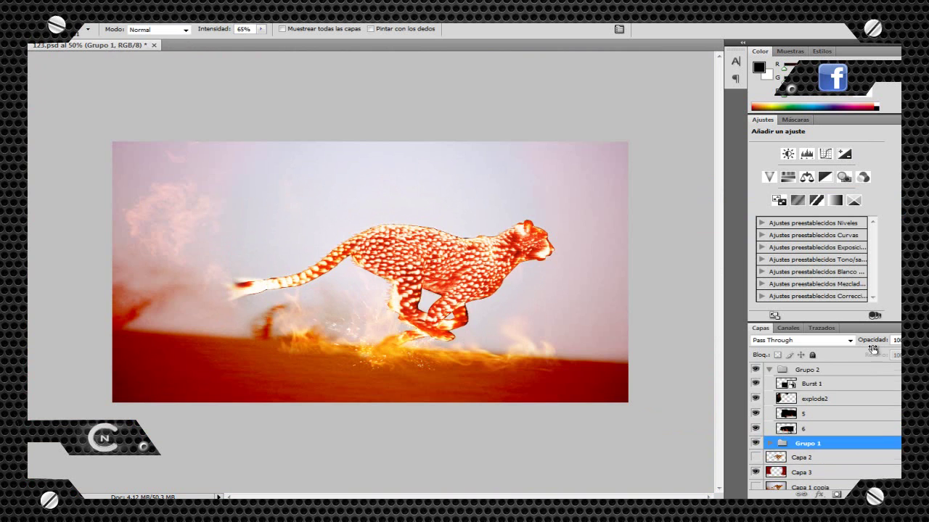
# Place the flames_by_Che_Gue_Petey image above Burst 1, rotated -90 degrees.
pyautogui.hotkey('alt', 'f')
pyautogui.press('l')
pyautogui.scroll(-6, 784, 375)
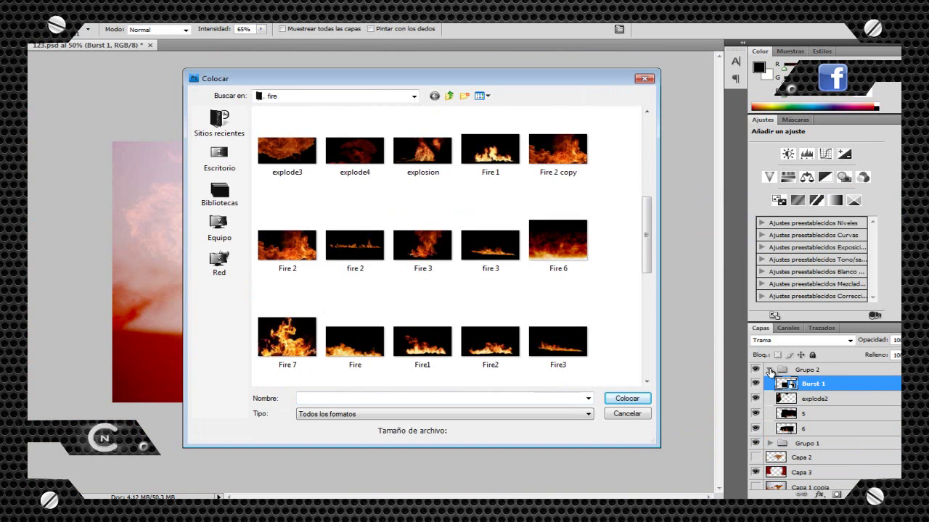
pyautogui.doubleClick(557, 234)
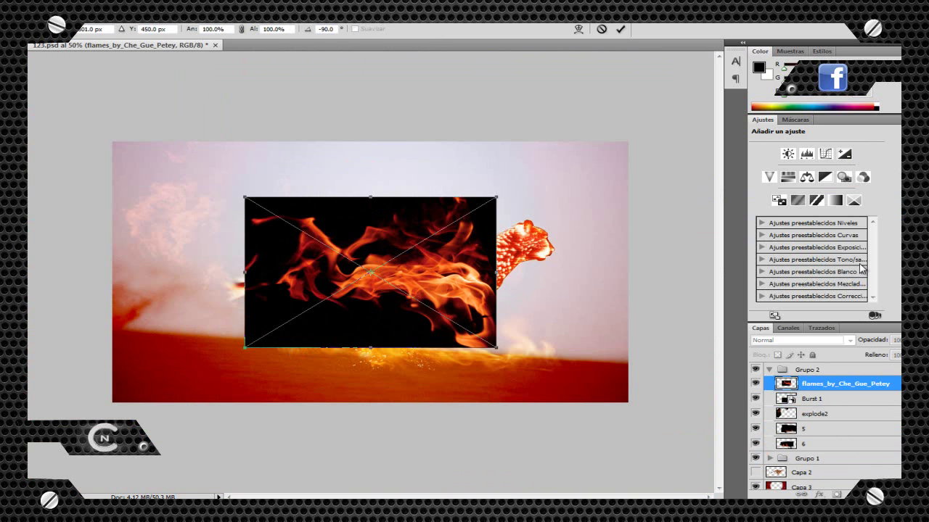
pyautogui.press('Return')
# Erase the edges of the flames_by_Che_Gue_Petey layer with a soft brush and set it to Trama blending.
pyautogui.press('b')
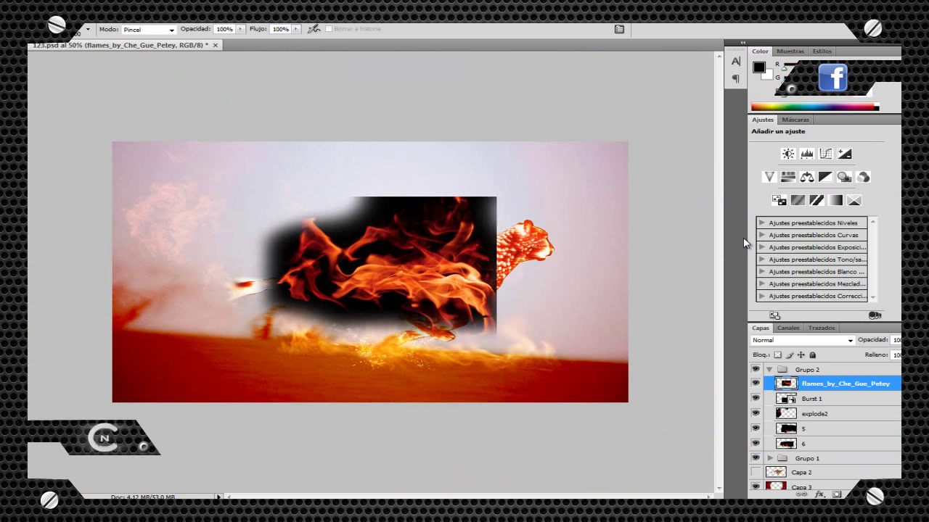
pyautogui.click(802, 340)
pyautogui.click(760, 153)
# Scale the flames_by_Che_Gue_Petey layer to 37.2% width and 42.3% height and fit it over the tip of the tail.
pyautogui.hotkey('ctrl', 't')
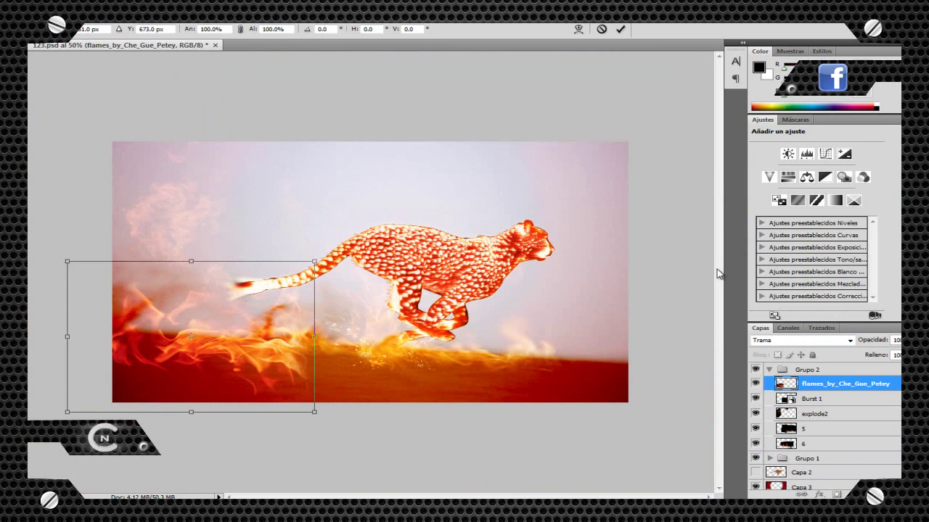
pyautogui.hotkey('ctrl', '+')
pyautogui.hscroll(-4, 729, 274)
pyautogui.hotkey('shift', 'Up')
pyautogui.hotkey('shift', 'Up')
pyautogui.hotkey('shift', 'Up')
pyautogui.hotkey('shift', 'Up')
pyautogui.hotkey('shift', 'Up')
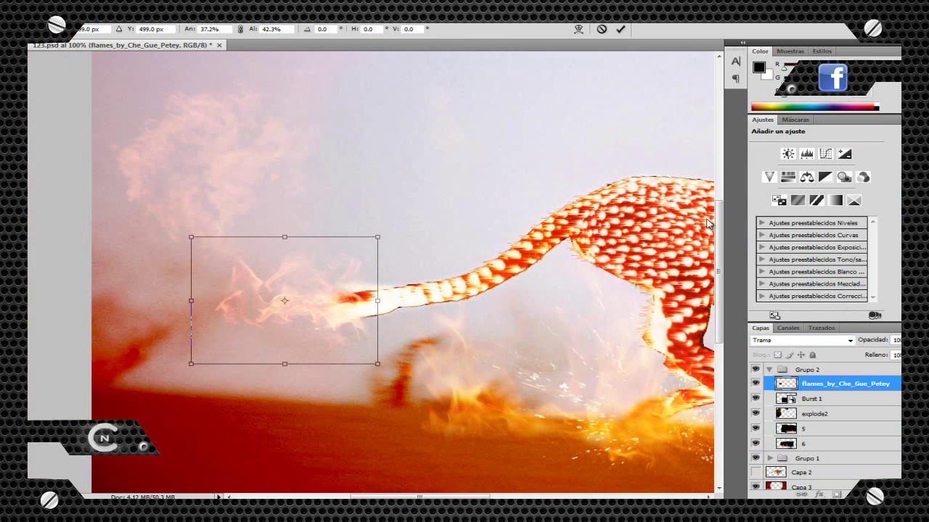
pyautogui.rightClick(457, 270)
pyautogui.press('Escape')
pyautogui.hotkey('ctrl', '-')
pyautogui.hotkey('ctrl', '-')
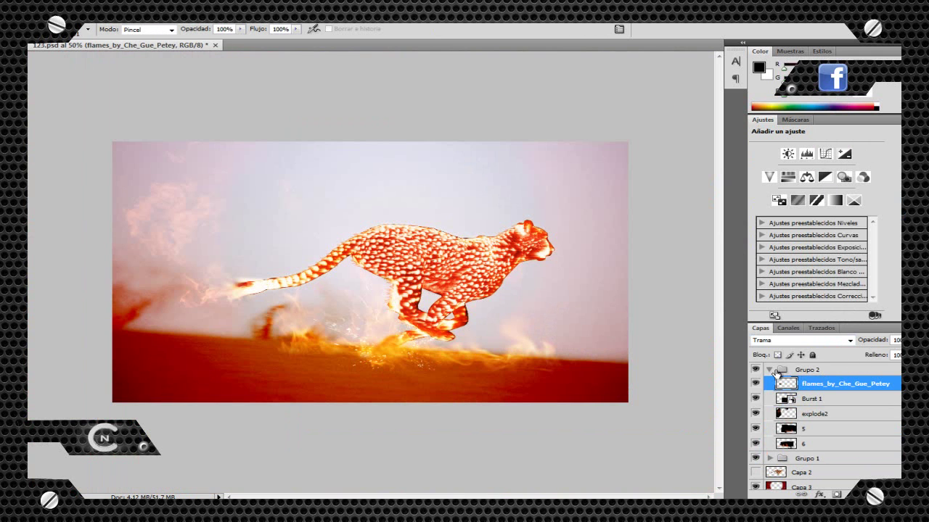
# Place the Smoke1 (2) image above the flames_by_Che_Gue_Petey layer.
pyautogui.hotkey('alt', 'a')
pyautogui.press('l')
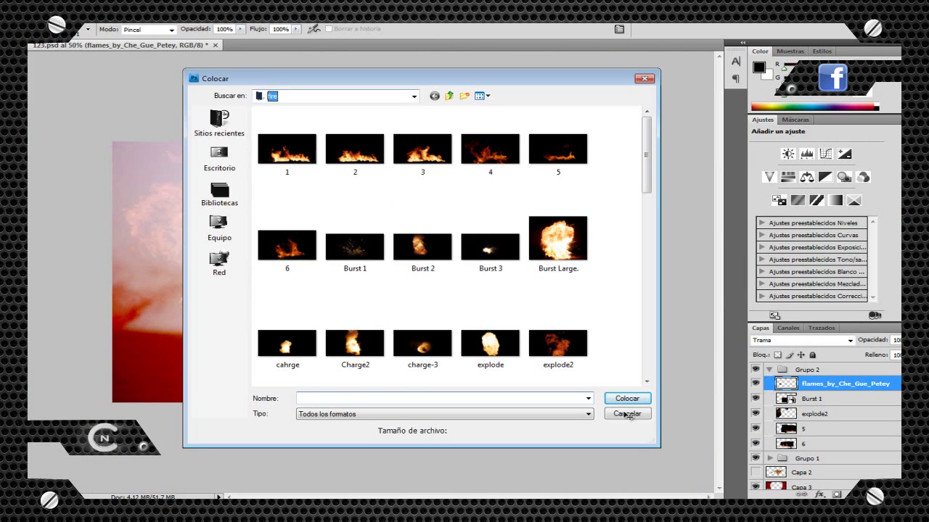
pyautogui.click(413, 96)
pyautogui.click(283, 120)
pyautogui.doubleClick(425, 209)
pyautogui.click(491, 244)
pyautogui.press('Down')
pyautogui.press('Up')
pyautogui.press('Right')
pyautogui.press('Return')
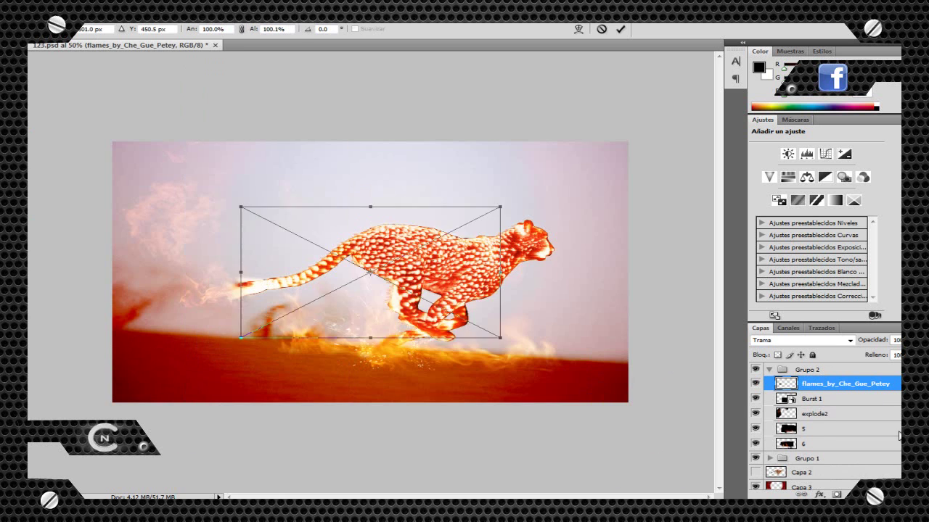
# Flip the Smoke1 (2) image horizontally, then enlarge and distort it over the ground behind the cheetah.
pyautogui.rightClick(401, 301)
pyautogui.click(450, 500)
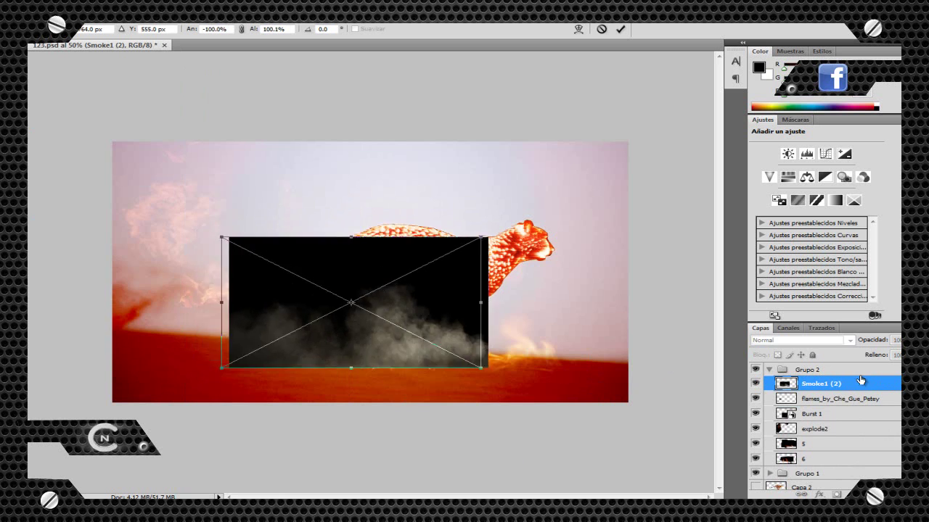
pyautogui.moveTo(406, 305); pyautogui.dragTo(288, 301)
pyautogui.moveTo(369, 298); pyautogui.dragTo(384, 299)
pyautogui.moveTo(384, 228); pyautogui.dragTo(394, 218)
pyautogui.moveTo(110, 228); pyautogui.dragTo(91, 227)
pyautogui.moveTo(395, 217)
pyautogui.mouseDown()
pyautogui.moveTo(353, 227)
pyautogui.moveTo(342, 259)
pyautogui.moveTo(383, 215)
pyautogui.moveTo(392, 226)
pyautogui.mouseUp()
pyautogui.rightClick(353, 277)
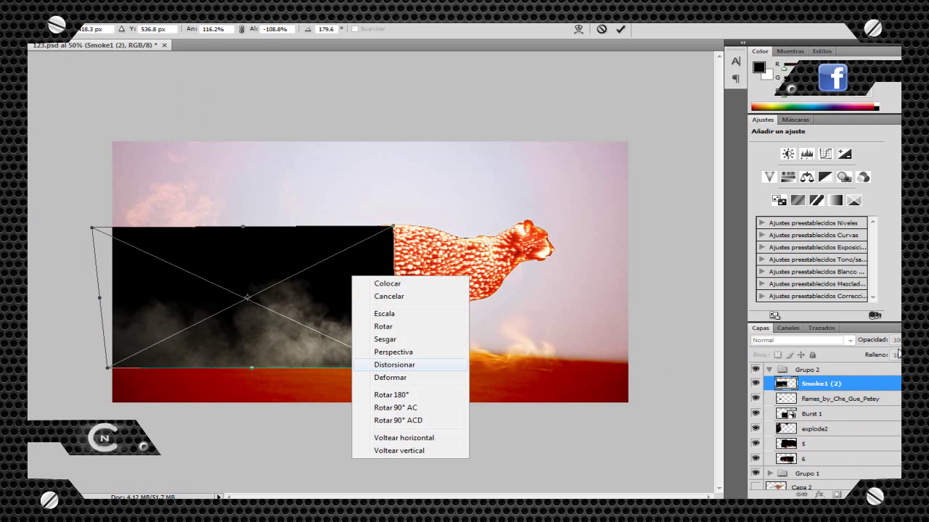
pyautogui.click(826, 346)
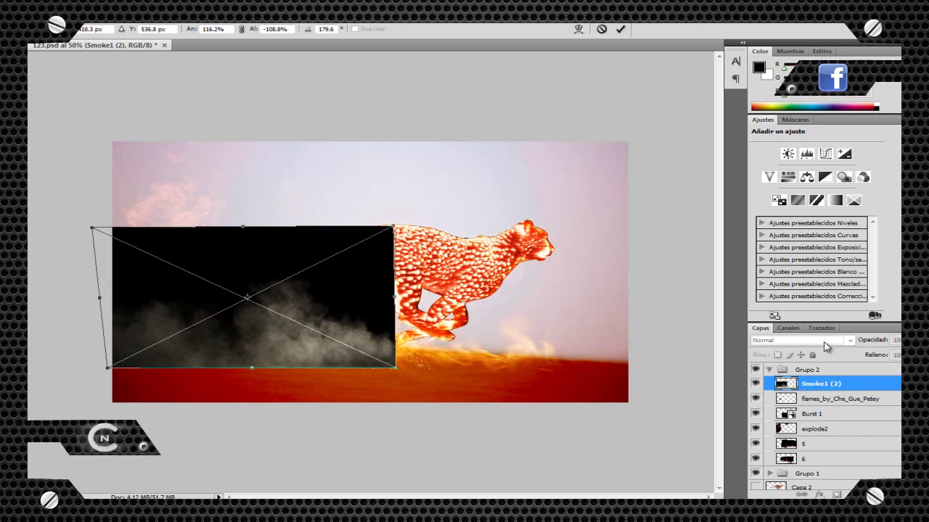
# Apply the smoke's transformation and set Smoke1 (2) to Trama blending.
pyautogui.press('Return')
pyautogui.rightClick(671, 317)
pyautogui.press('Escape')
# Duplicate the Smoke1 (2) layer twice and select all three smoke layers together.
pyautogui.hotkey('ctrl', 'j')
pyautogui.hotkey('ctrl', 'j')
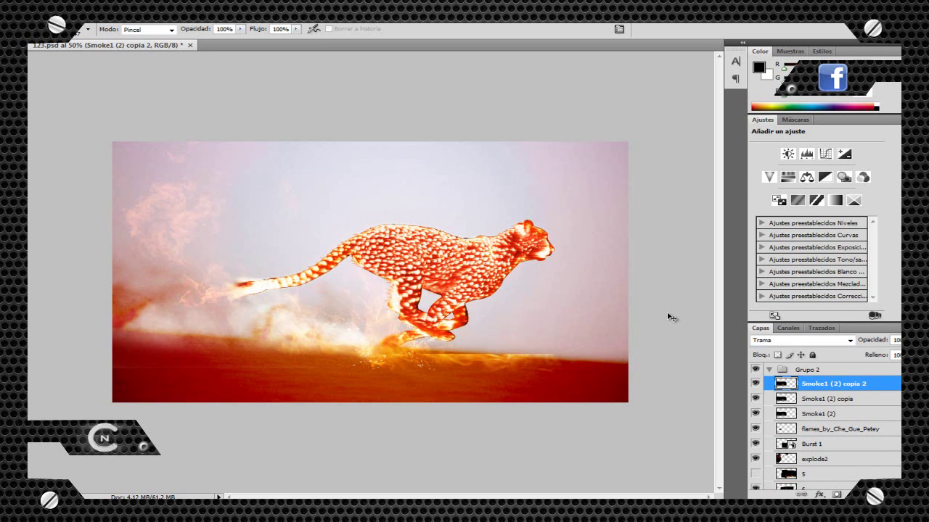
pyautogui.moveTo(755, 400)
pyautogui.mouseDown()
pyautogui.moveTo(755, 370)
pyautogui.moveTo(755, 401)
pyautogui.mouseUp()
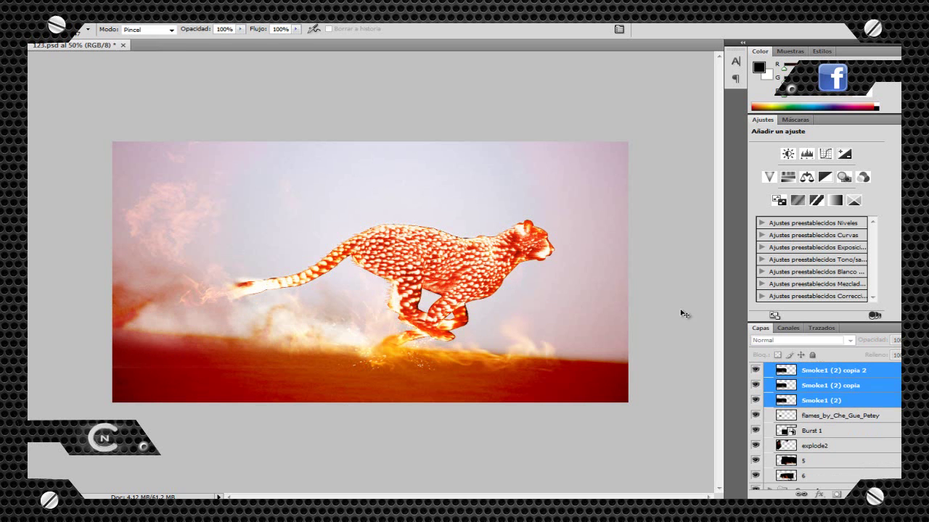
# Gather the fire and smoke image layers into a single group above Grupo 1.
pyautogui.keyDown('shift'); pyautogui.click(818, 400); pyautogui.keyUp('shift')
pyautogui.hotkey('ctrl', 'e')
pyautogui.click(801, 340)
pyautogui.click(864, 393)
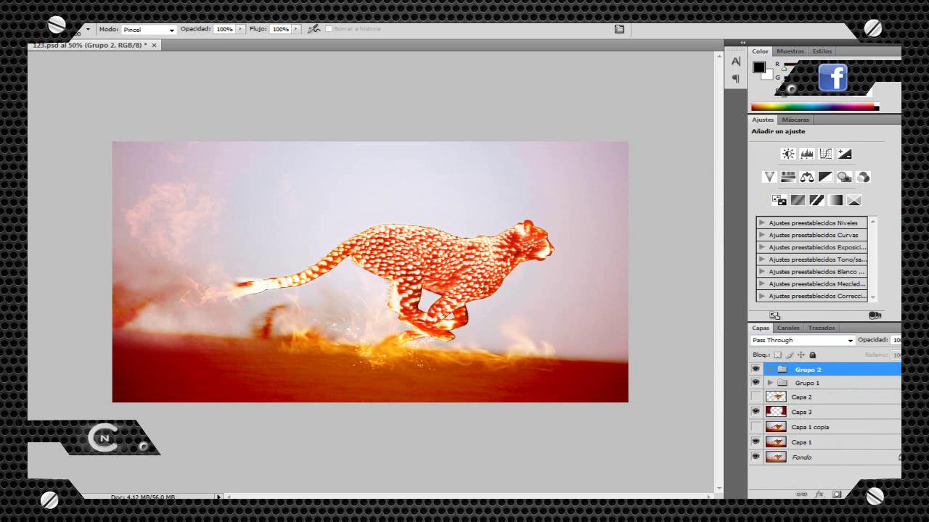
# Duplicate the Capa 2 cheetah cut-out and apply a Motion Blur with angle 0° and distance 92 pixels to the copy.
pyautogui.click(802, 397)
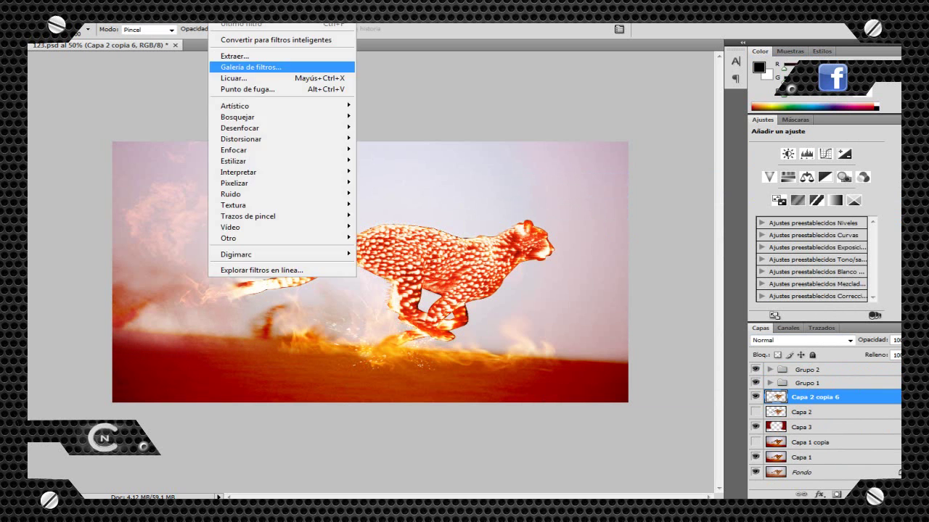
pyautogui.hotkey('ctrl', 'alt', 'f')
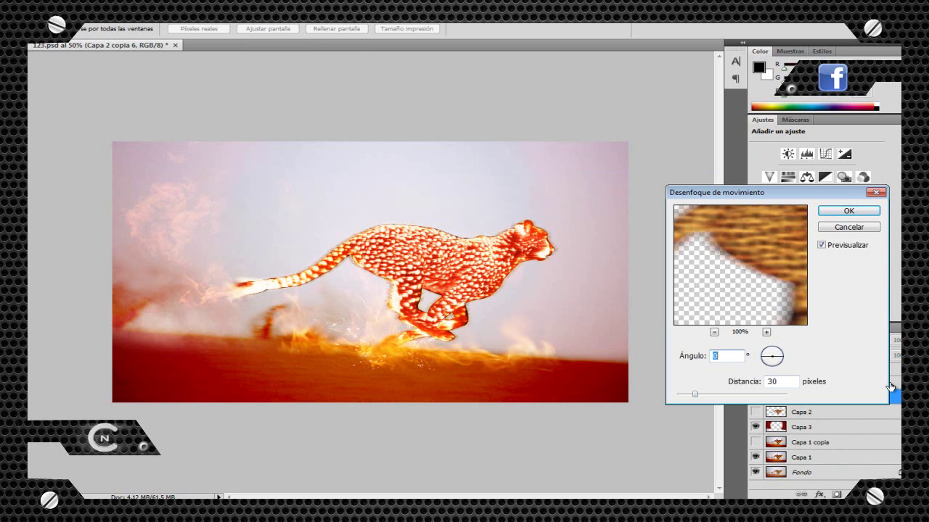
pyautogui.press('Tab')
pyautogui.hotkey('shift', 'Up')
pyautogui.hotkey('shift', 'Up')
pyautogui.hotkey('shift', 'Up')
pyautogui.hotkey('shift', 'Up')
pyautogui.hotkey('shift', 'Up')
pyautogui.hotkey('shift', 'Up')
pyautogui.press('Up')
pyautogui.press('Up')
pyautogui.press('Up')
pyautogui.press('Up')
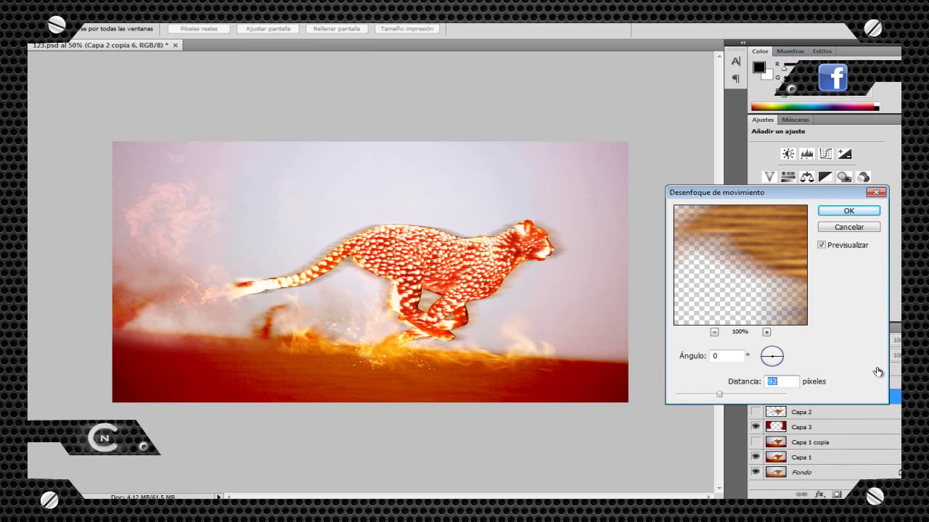
pyautogui.press('Return')
# Colorize the blurred cheetah copy with Hue/Saturation at hue 0, saturation 65 and lightness 0, and hide that layer.
pyautogui.hotkey('ctrl', 'u')
pyautogui.hotkey('alt', 'o')
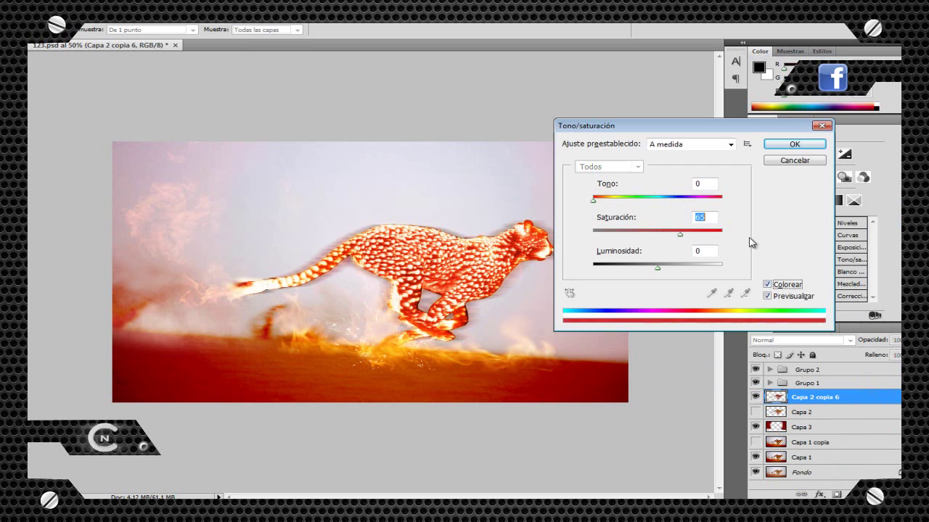
pyautogui.press('Return')
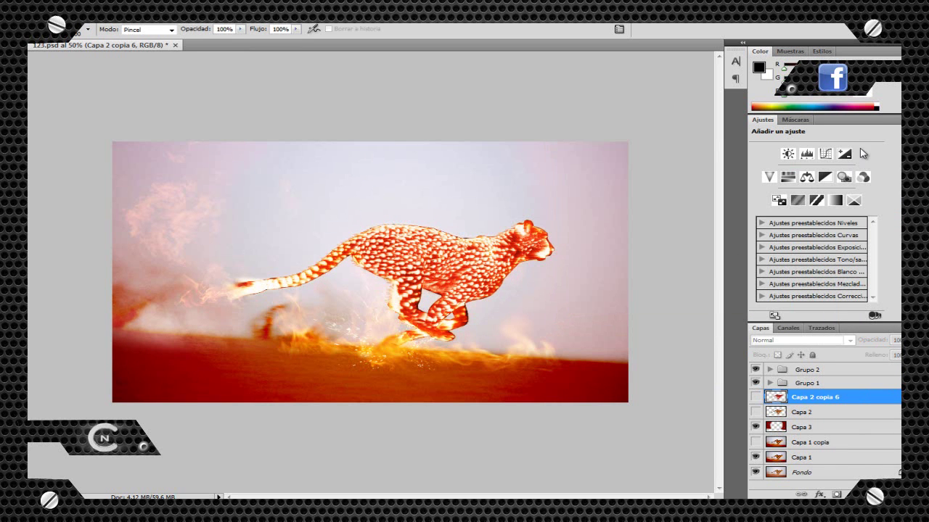
# Select the Capa 1 layer and set up the Burn tool with a size 78 brush, midtones range and 50% exposure.
pyautogui.hotkey('alt', '[')
pyautogui.hotkey('alt', '[')
pyautogui.hotkey('alt', '[')
pyautogui.hotkey('alt', '[')
pyautogui.press('o')
pyautogui.rightClick(276, 276)
pyautogui.hotkey('ctrl', '+')
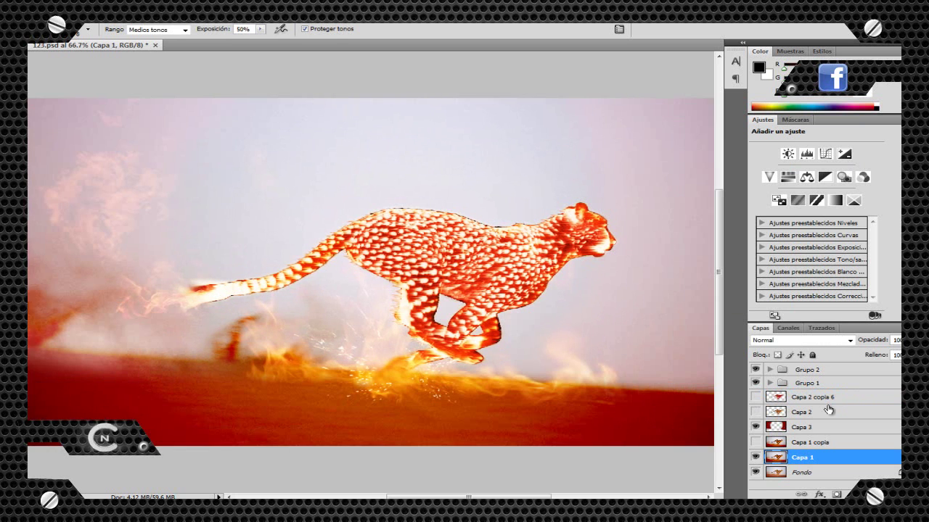
# Place the metallic CN logo image above Grupo 2.
pyautogui.hotkey('ctrl', '-')
pyautogui.click(867, 375)
pyautogui.hotkey('alt', 'a')
pyautogui.press('l')
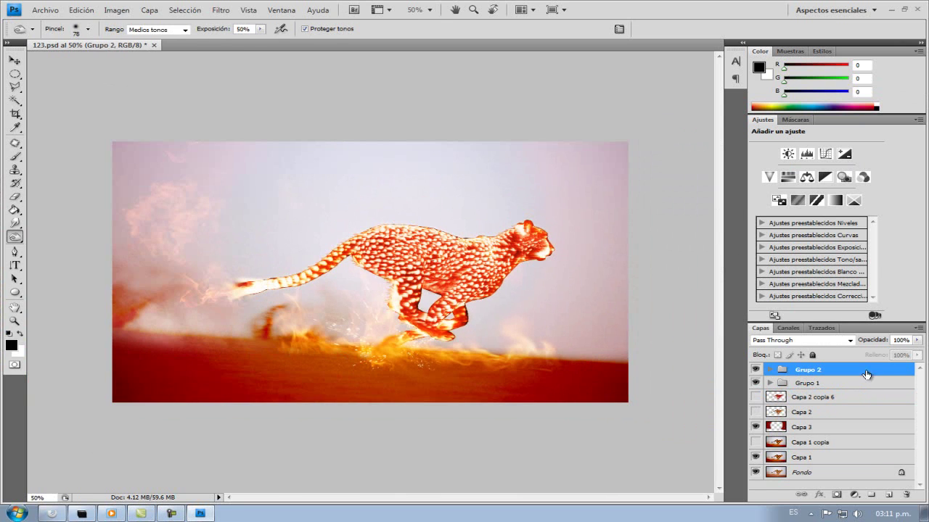
pyautogui.press('Return')
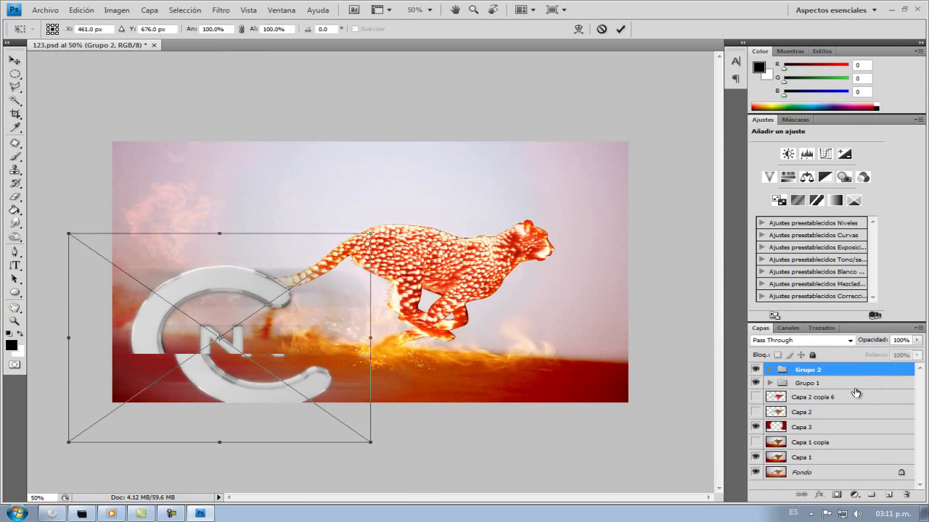